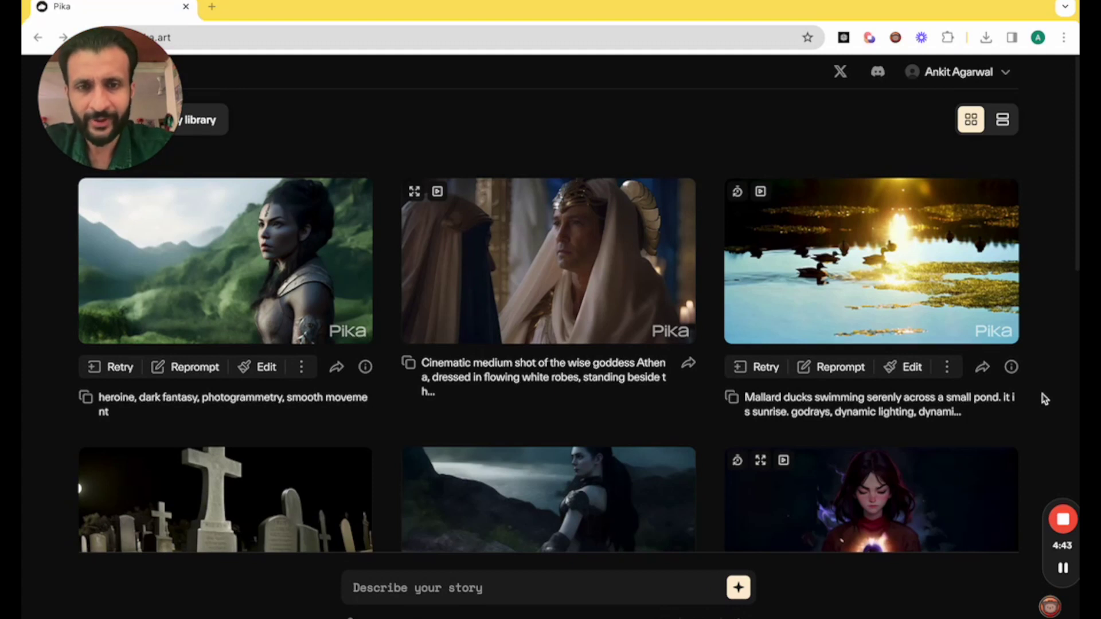
Paste the cinematic sci-fi bunny prompt (purple planet, low-angle, dolly in, unreal engine) into the story box
{"action": "scroll", "coordinate": [952, 335], "scroll_direction": "down", "scroll_amount": 2}
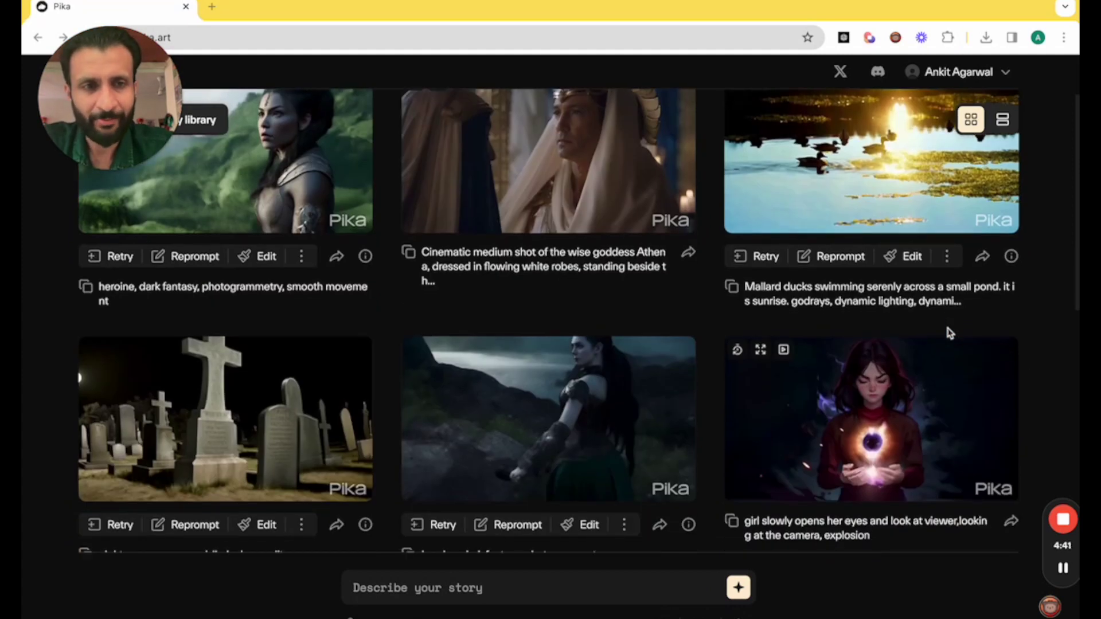
{"action": "scroll", "coordinate": [950, 333], "scroll_direction": "down", "scroll_amount": 2}
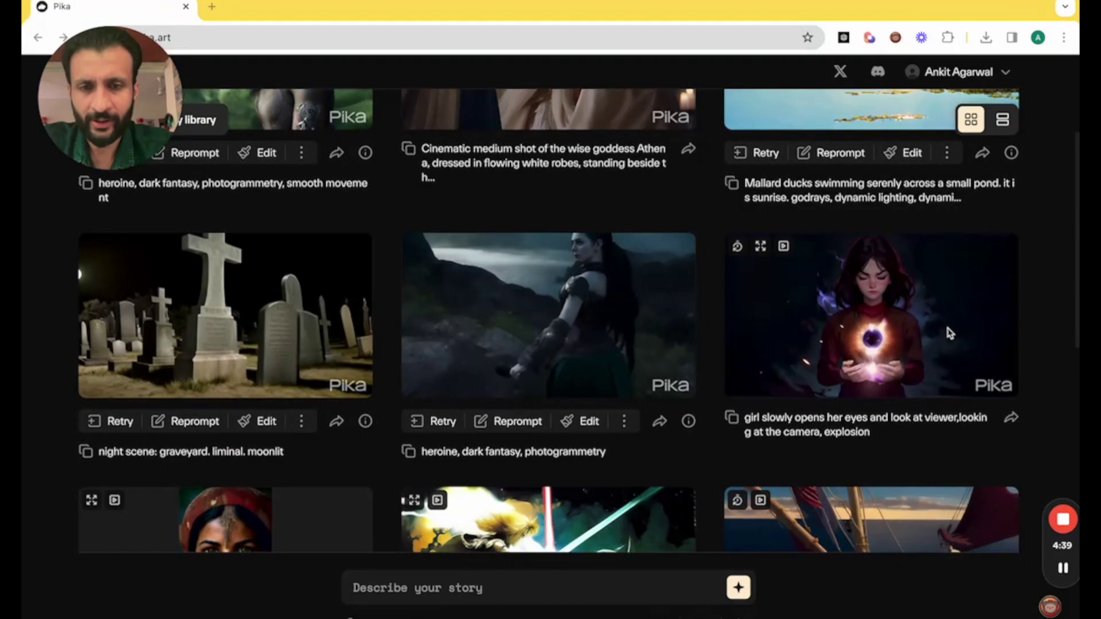
{"action": "scroll", "coordinate": [950, 333], "scroll_direction": "down", "scroll_amount": 3}
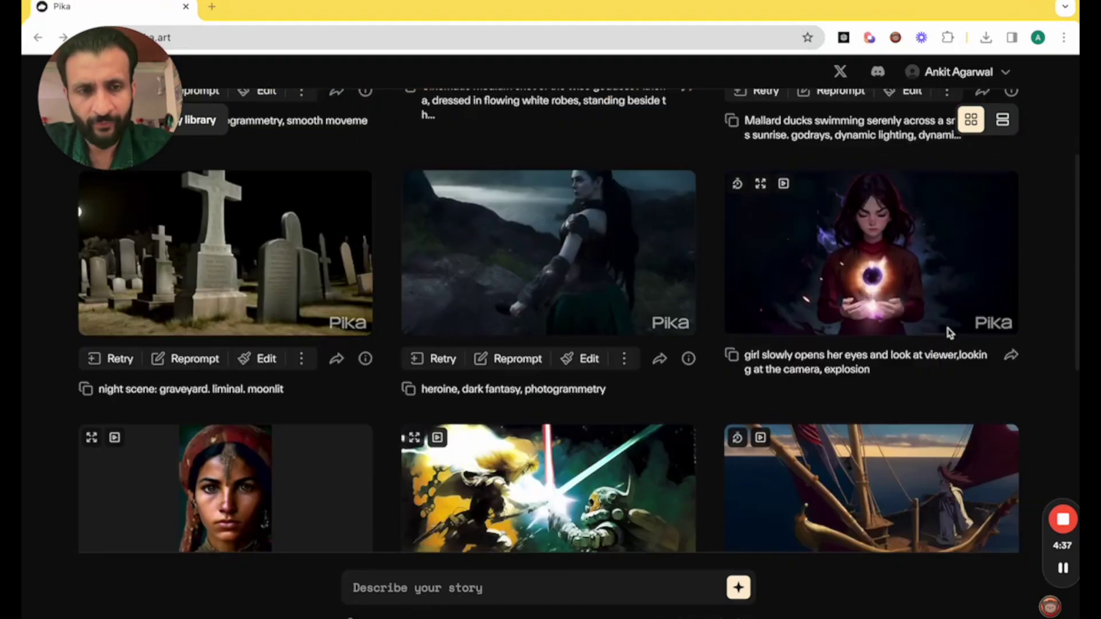
{"action": "scroll", "coordinate": [950, 333], "scroll_direction": "down", "scroll_amount": 3}
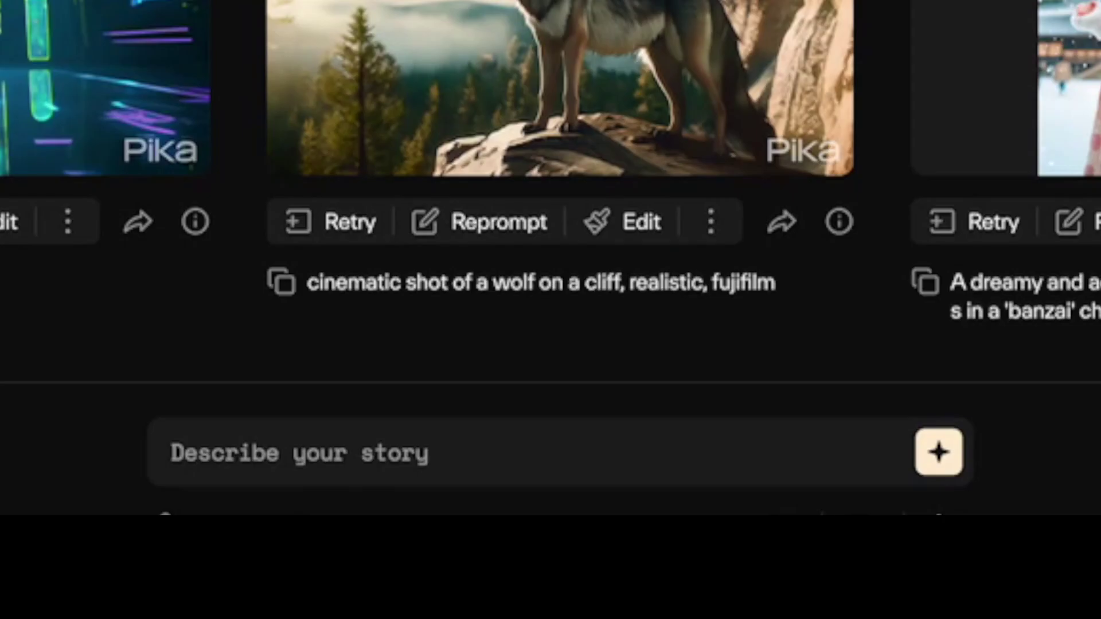
{"action": "left_click", "coordinate": [741, 457]}
{"action": "type", "text": "cinematic, a sci-fi bunny on a purple planet in the galaxy, looking up to the sky with excitement, low-angle view, dolly in, unreal engine"}
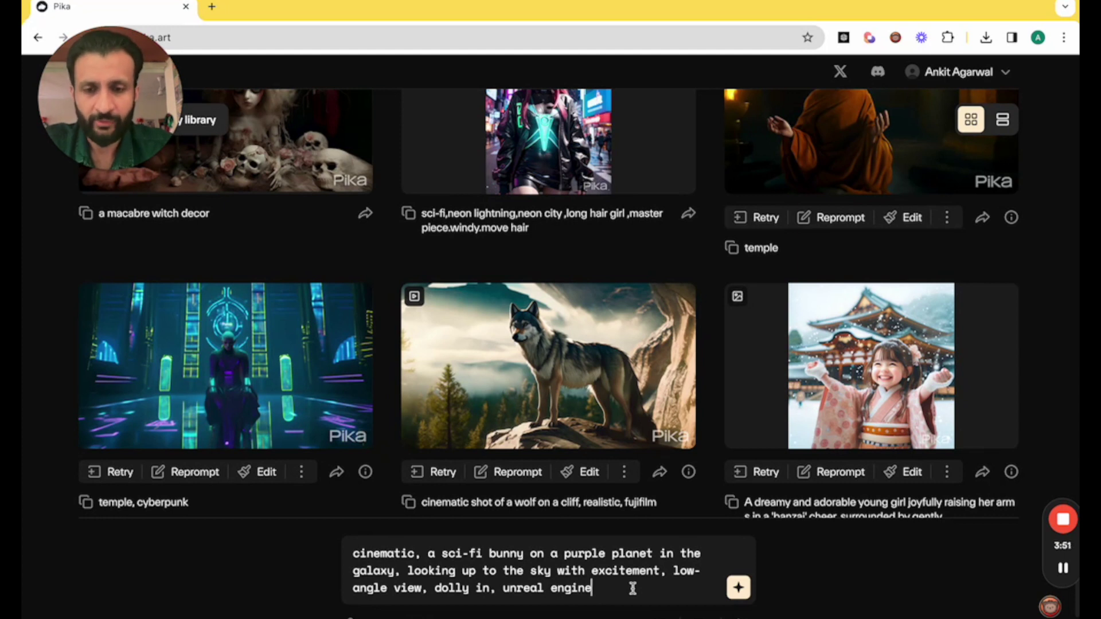
Generate the white sci-fi bunny clip and close its finished preview
{"action": "left_click", "coordinate": [737, 591]}
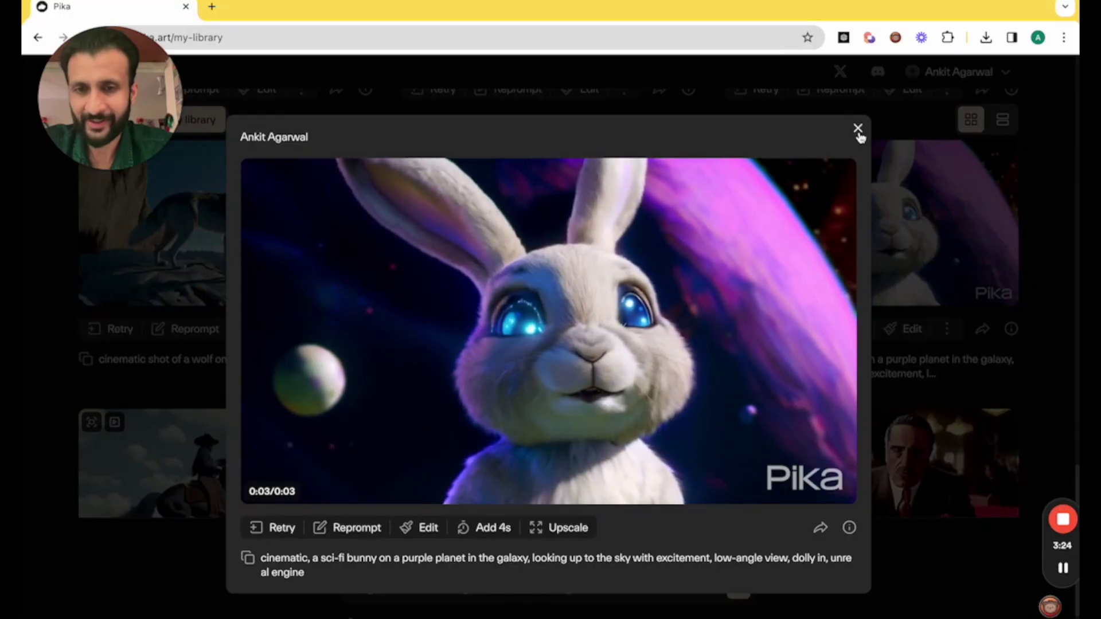
{"action": "left_click", "coordinate": [1046, 2]}
{"action": "scroll", "coordinate": [868, 357], "scroll_direction": "down", "scroll_amount": 1}
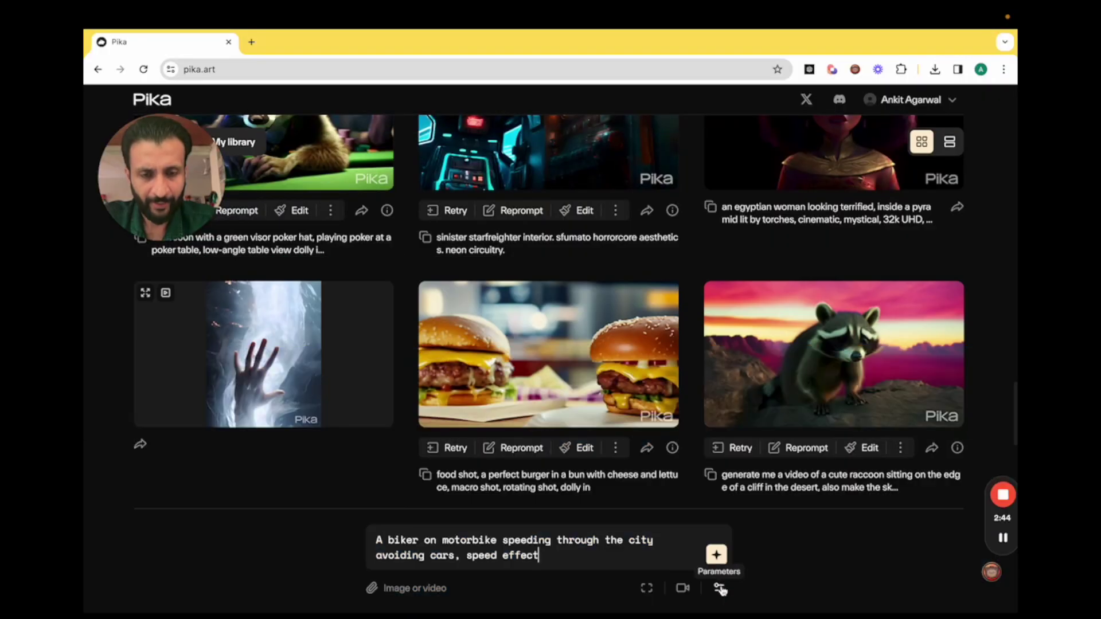
Raise the biker prompt's Consistency with the text from 12 to 14 in the parameters
{"action": "left_click", "coordinate": [719, 589]}
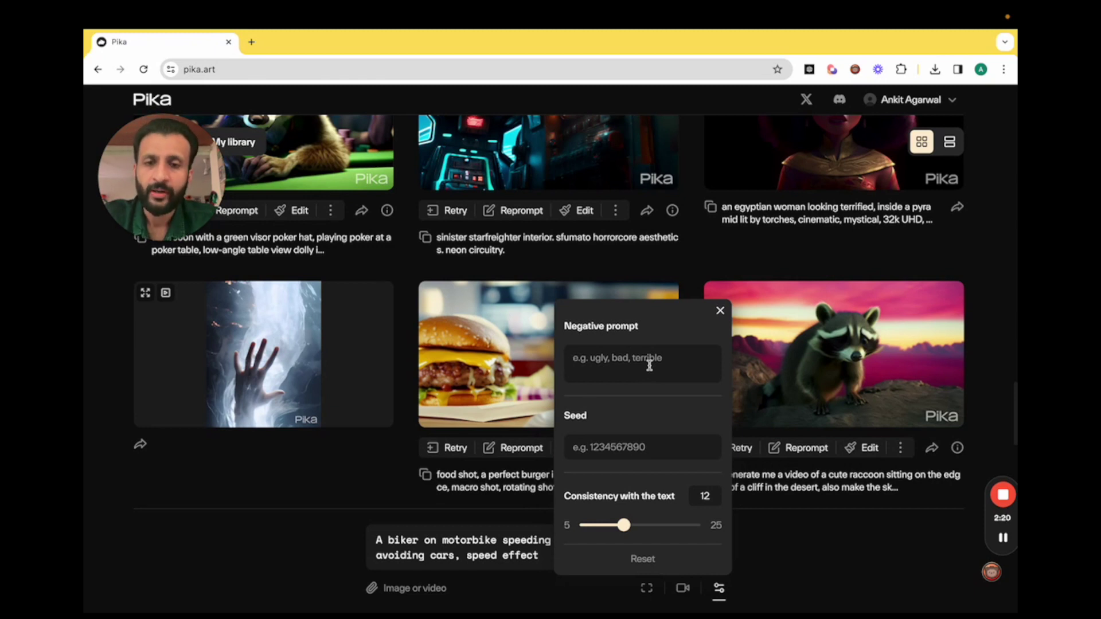
{"action": "left_click", "coordinate": [615, 373]}
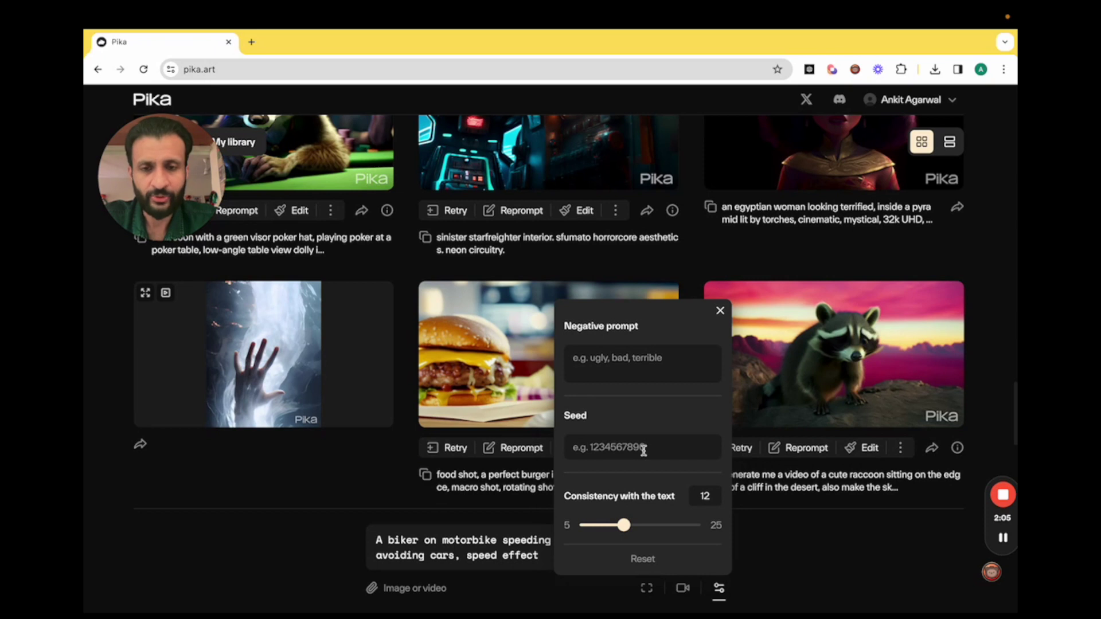
{"action": "scroll", "coordinate": [644, 451], "scroll_direction": "down", "scroll_amount": 1}
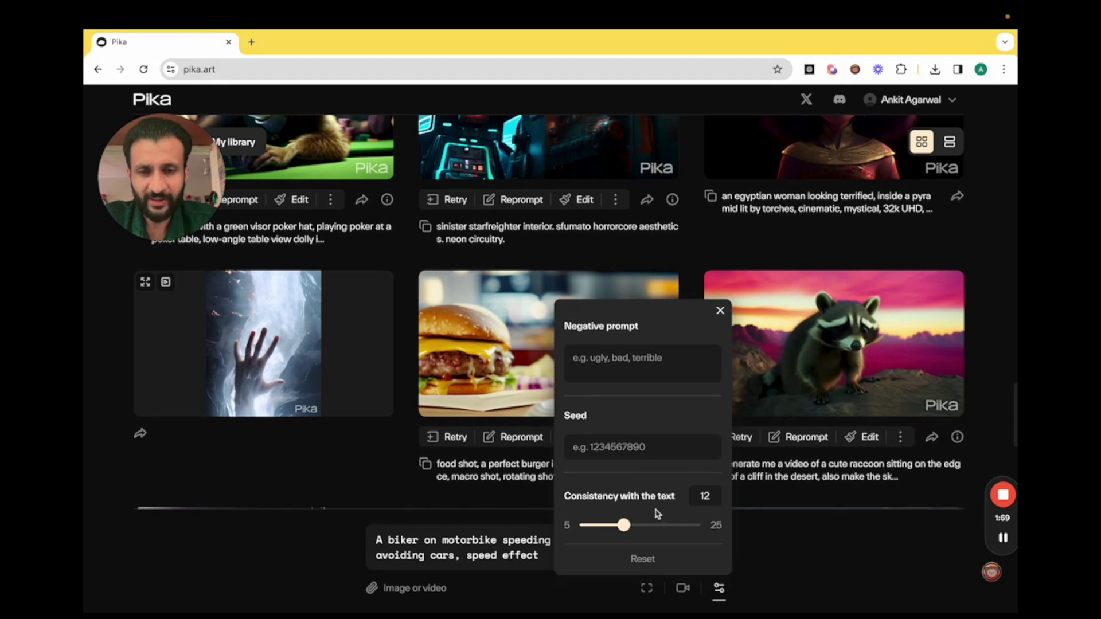
{"action": "mouse_move", "coordinate": [630, 529]}
{"action": "left_mouse_down"}
{"action": "mouse_move", "coordinate": [584, 528]}
{"action": "mouse_move", "coordinate": [711, 528]}
{"action": "mouse_move", "coordinate": [635, 528]}
{"action": "left_mouse_up"}
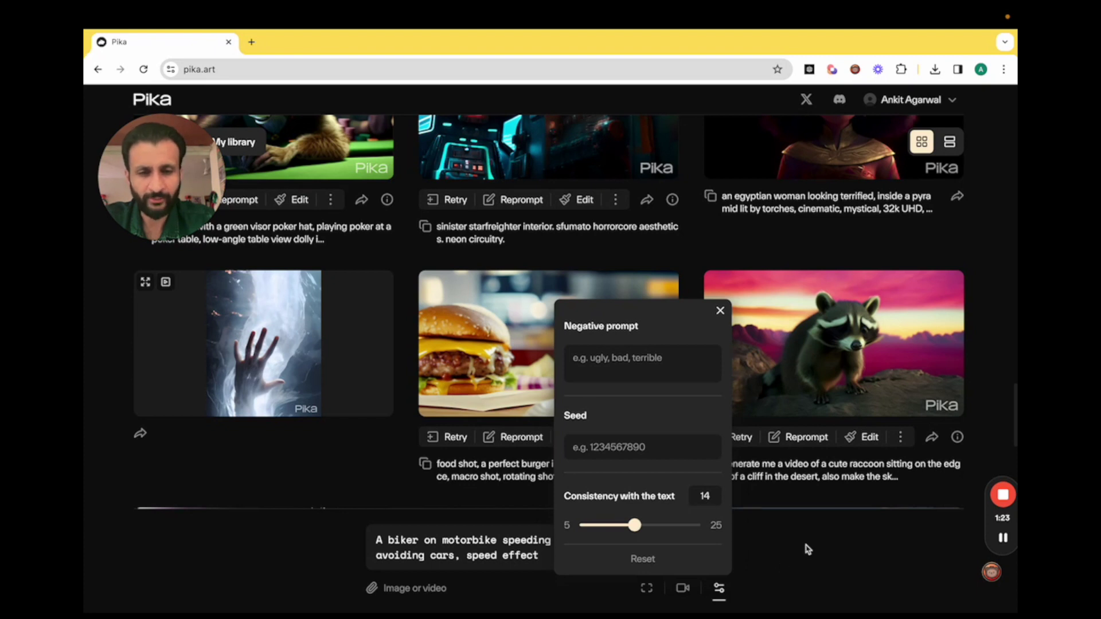
{"action": "left_click", "coordinate": [785, 570]}
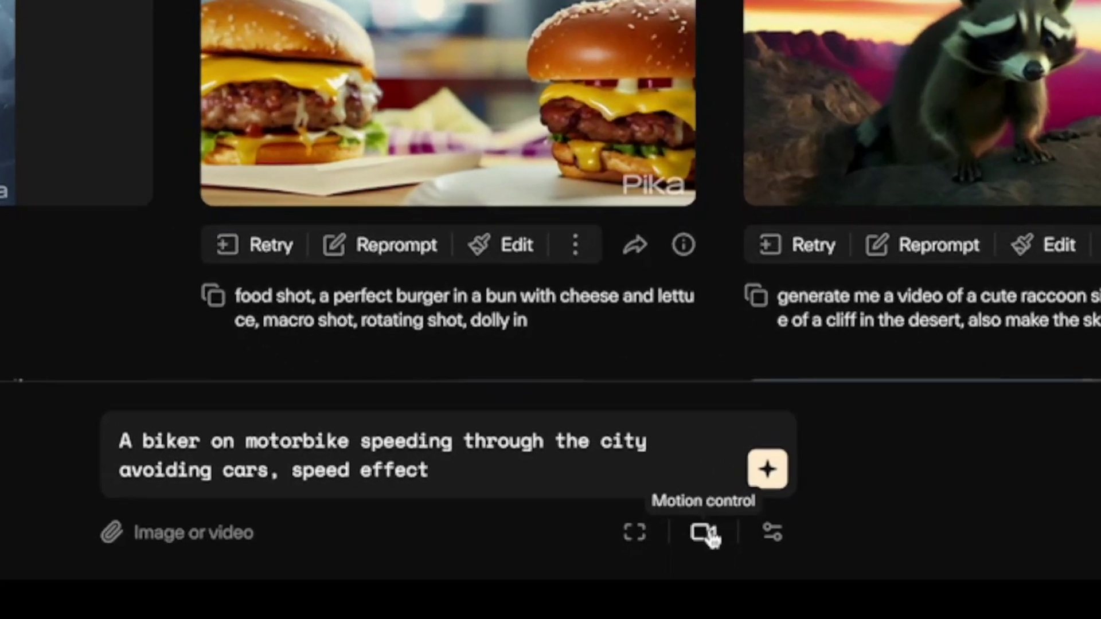
Increase the biker prompt's camera Strength of motion from 1 to 2
{"action": "left_click", "coordinate": [696, 567]}
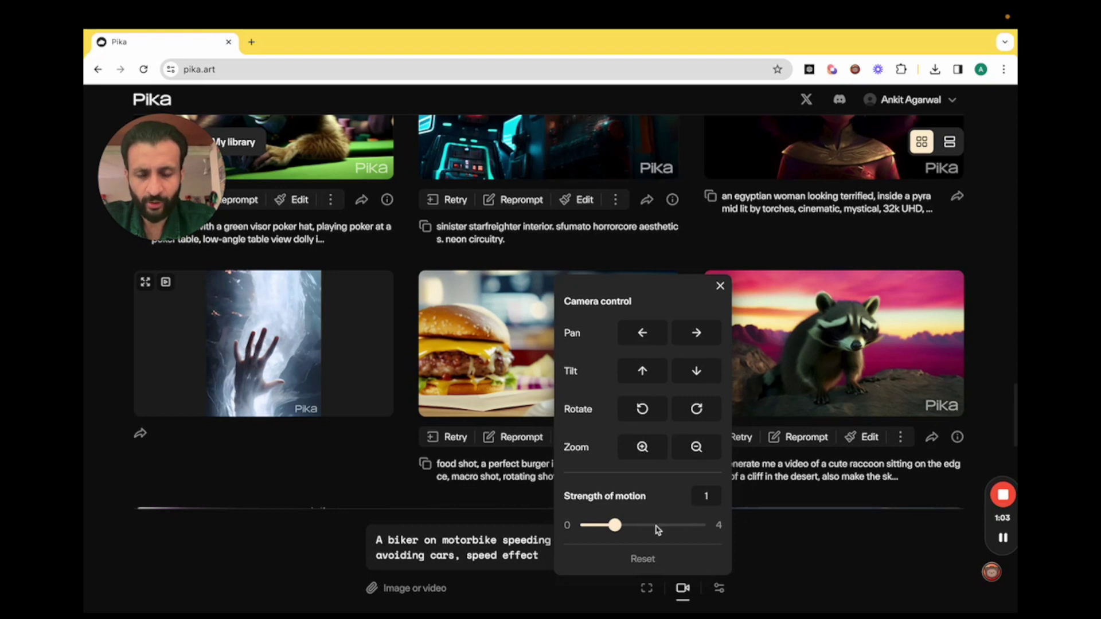
{"action": "left_click_drag", "start_coordinate": [615, 526], "coordinate": [643, 526]}
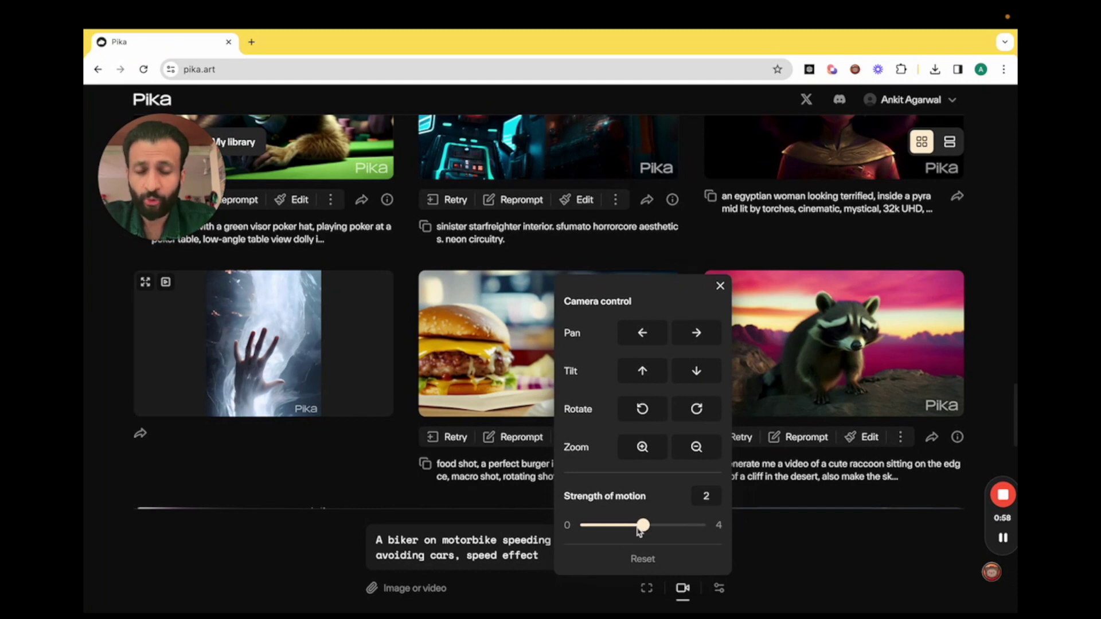
{"action": "left_click", "coordinate": [762, 554]}
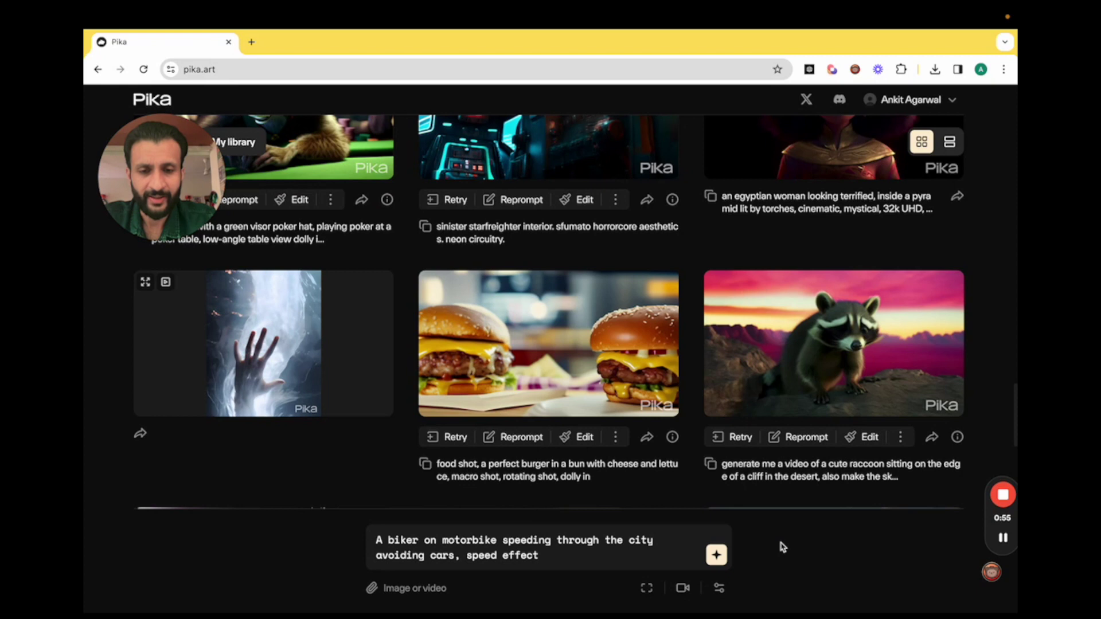
{"action": "left_click", "coordinate": [647, 589]}
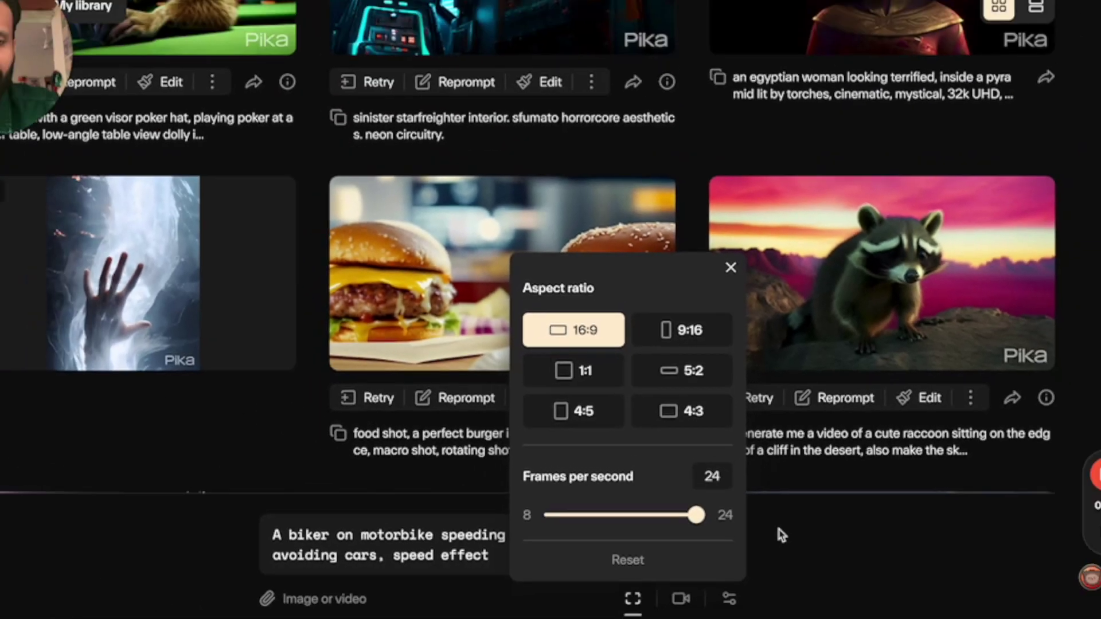
{"action": "left_click", "coordinate": [829, 526]}
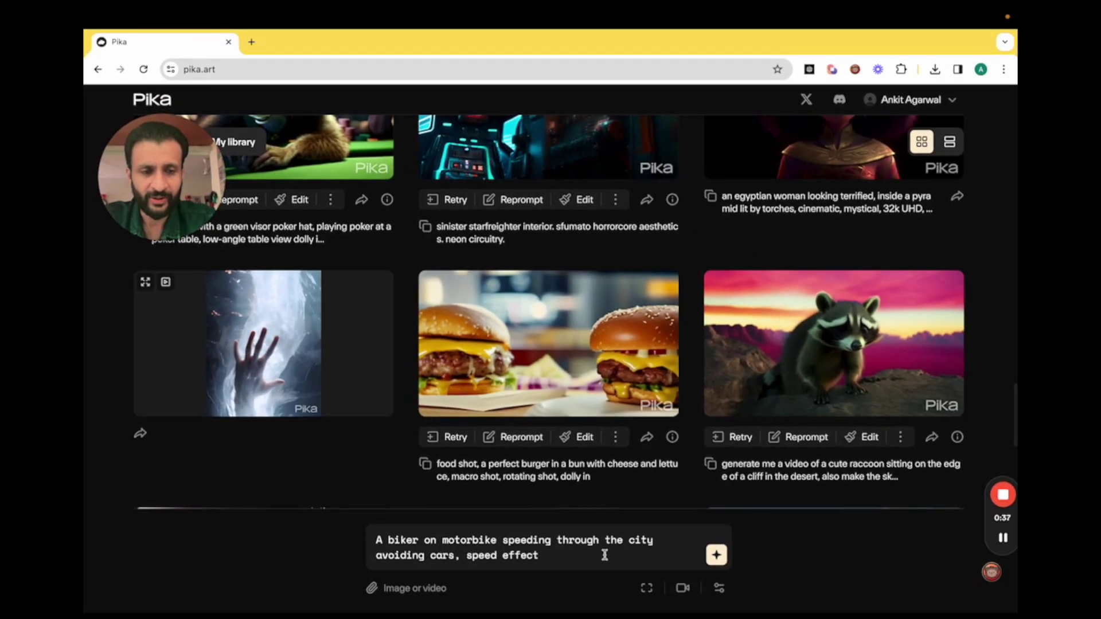
Generate the biker clip, retry for a second version, and close both previews
{"action": "left_click", "coordinate": [717, 555]}
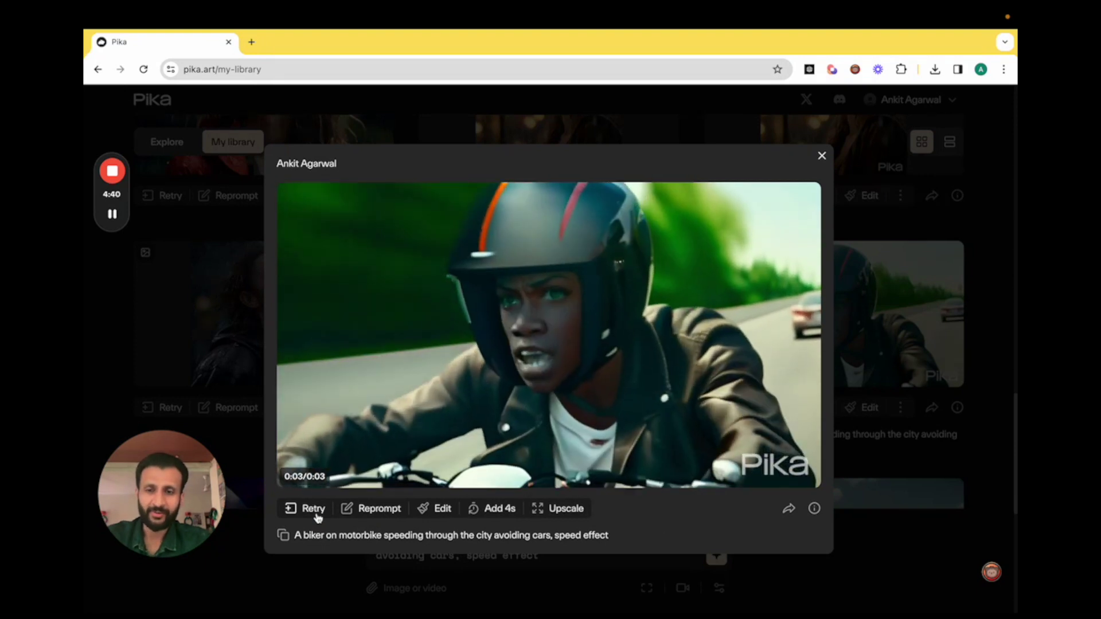
{"action": "left_click", "coordinate": [318, 518]}
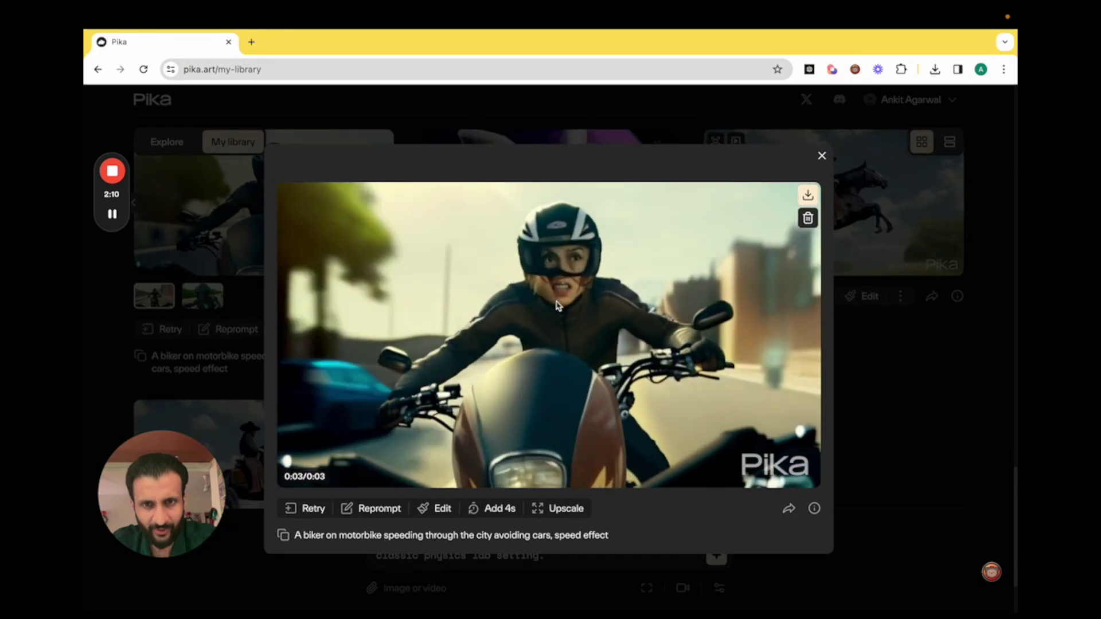
{"action": "left_click", "coordinate": [823, 158]}
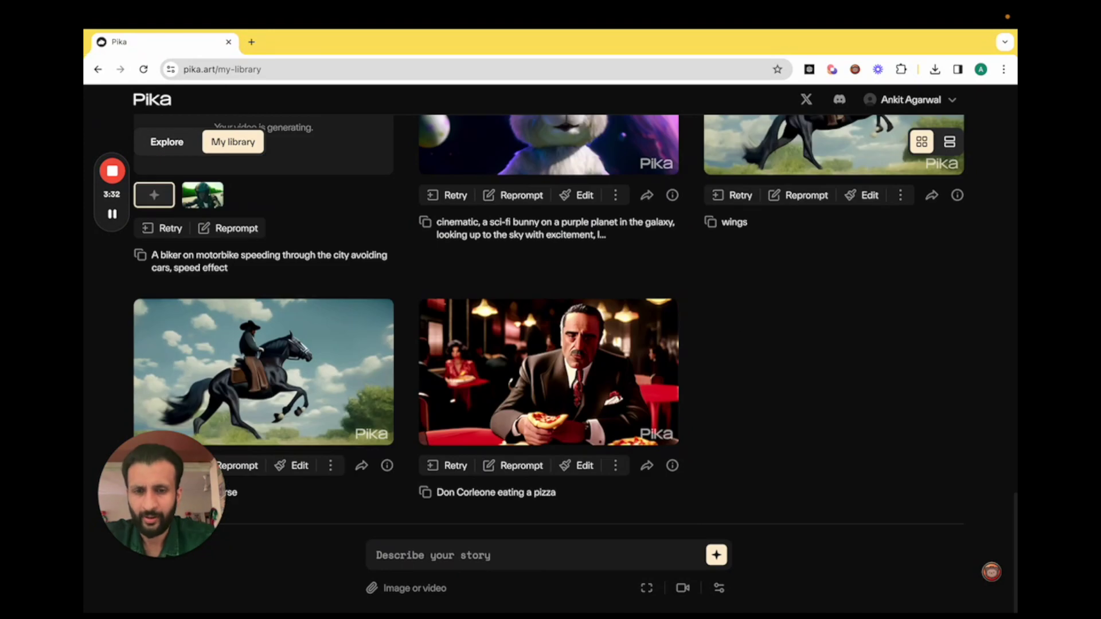
Paste the cartoon Einstein lab prompt, generate it, and close the result preview
{"action": "type", "text": "3D animation style depiction of Albert Einstein, classic physics lab setting."}
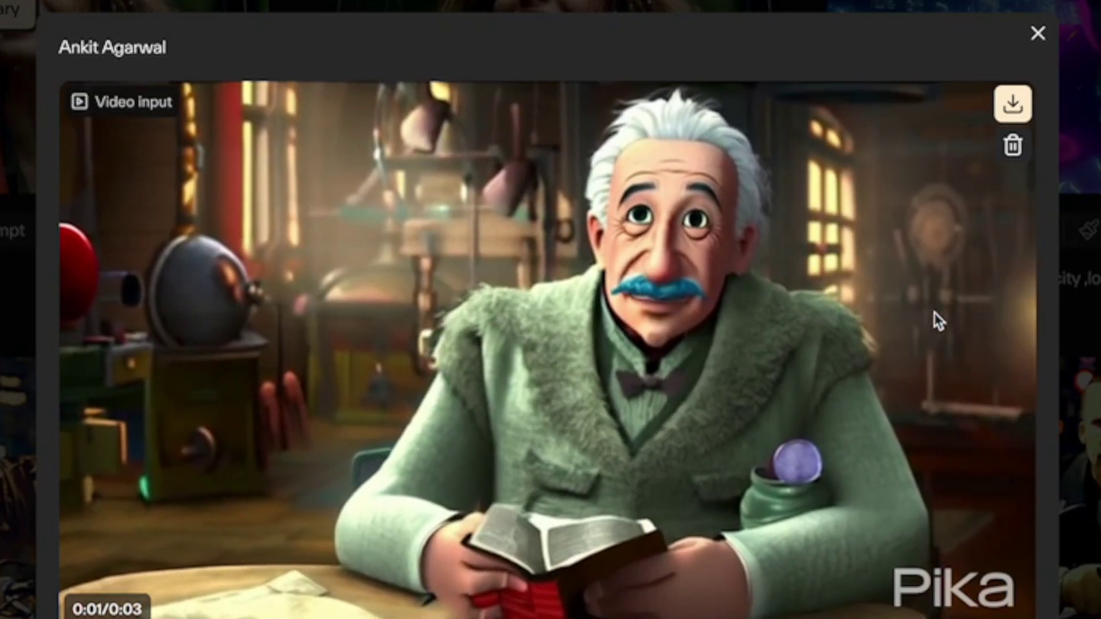
{"action": "key", "text": "Escape"}
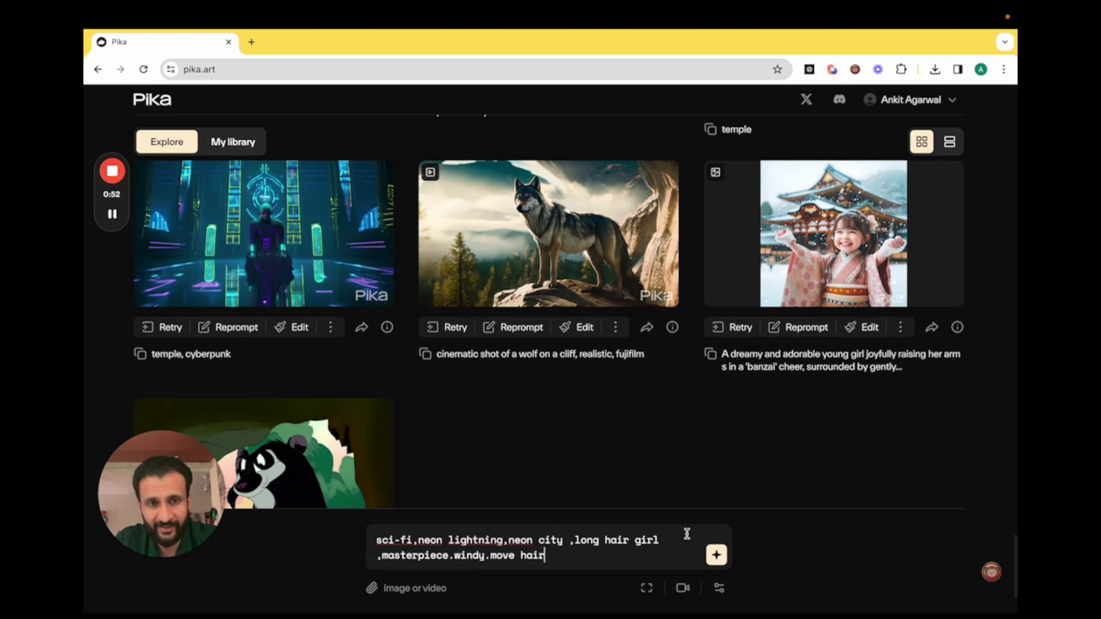
Enable Zoom in camera motion, generate the neon-city girl clip, and close its preview
{"action": "left_click", "coordinate": [683, 589]}
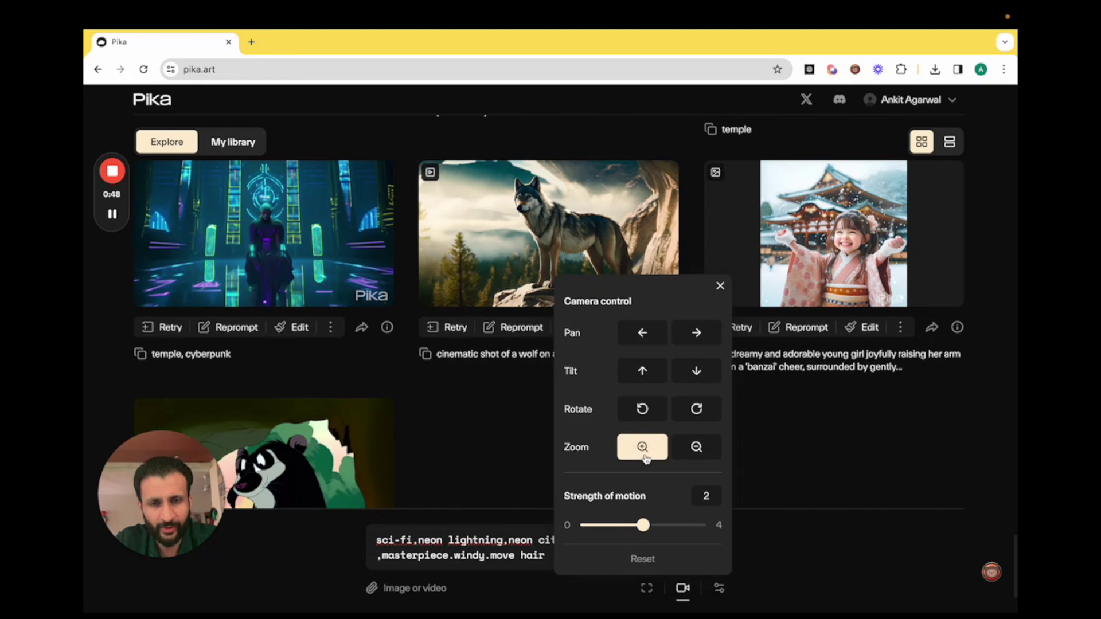
{"action": "left_click", "coordinate": [721, 289]}
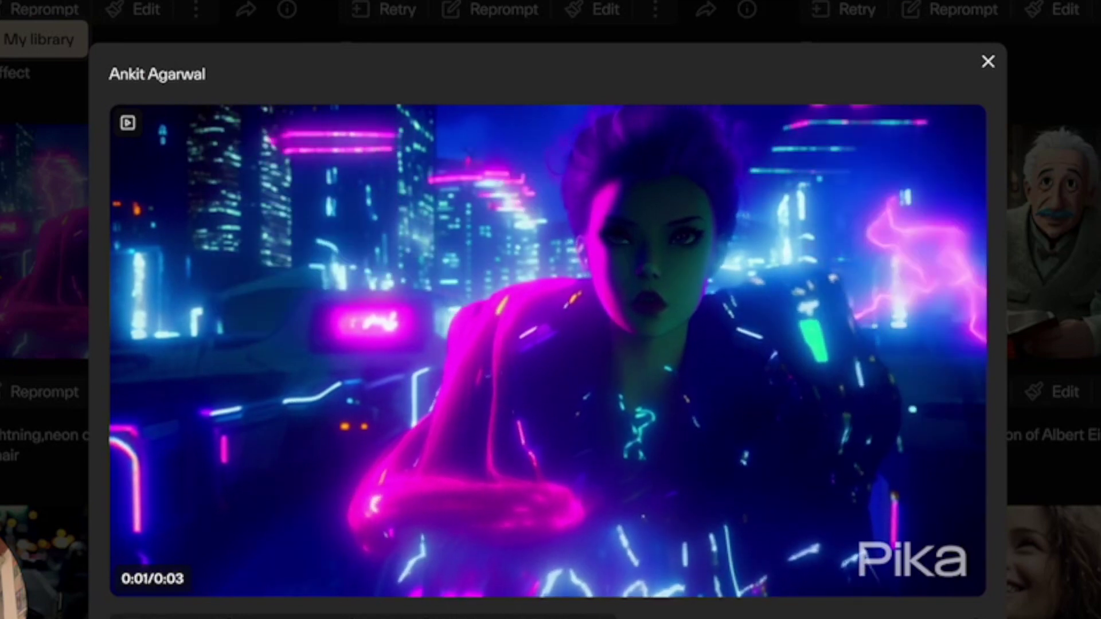
{"action": "mouse_move", "coordinate": [877, 295]}
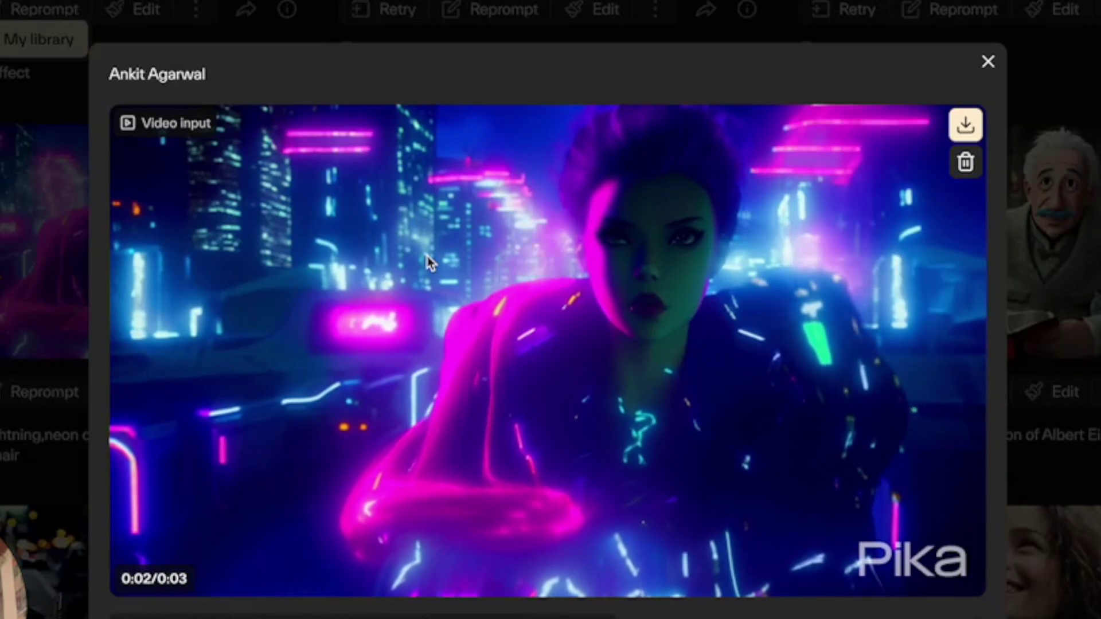
{"action": "key", "text": "Escape"}
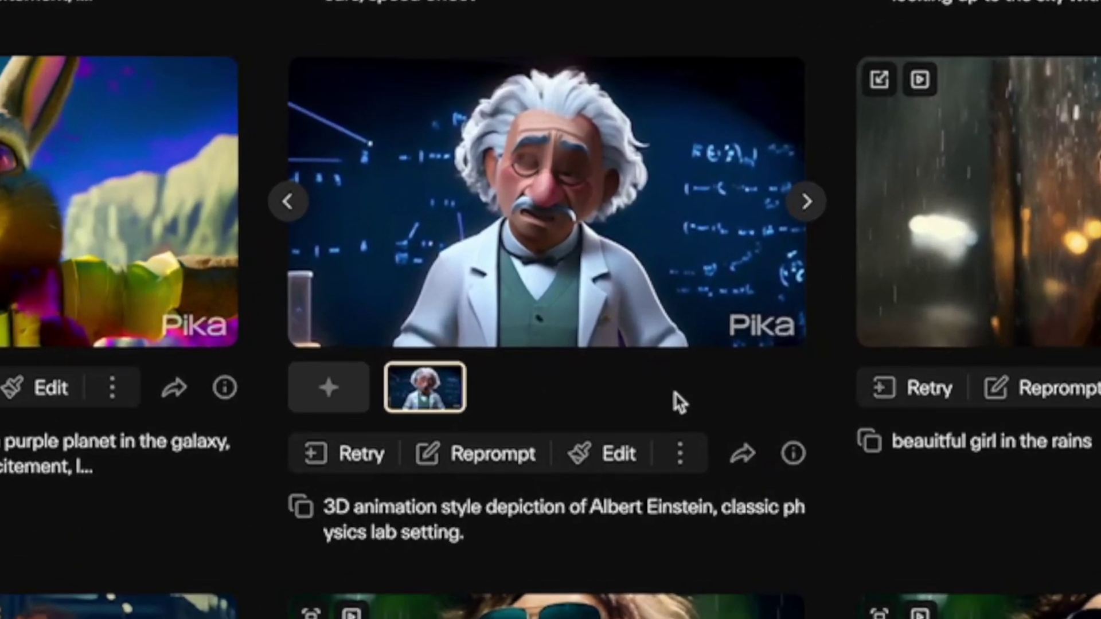
Extend the Einstein clip with Add 4s to 7 seconds, then close the preview
{"action": "left_click", "coordinate": [687, 467]}
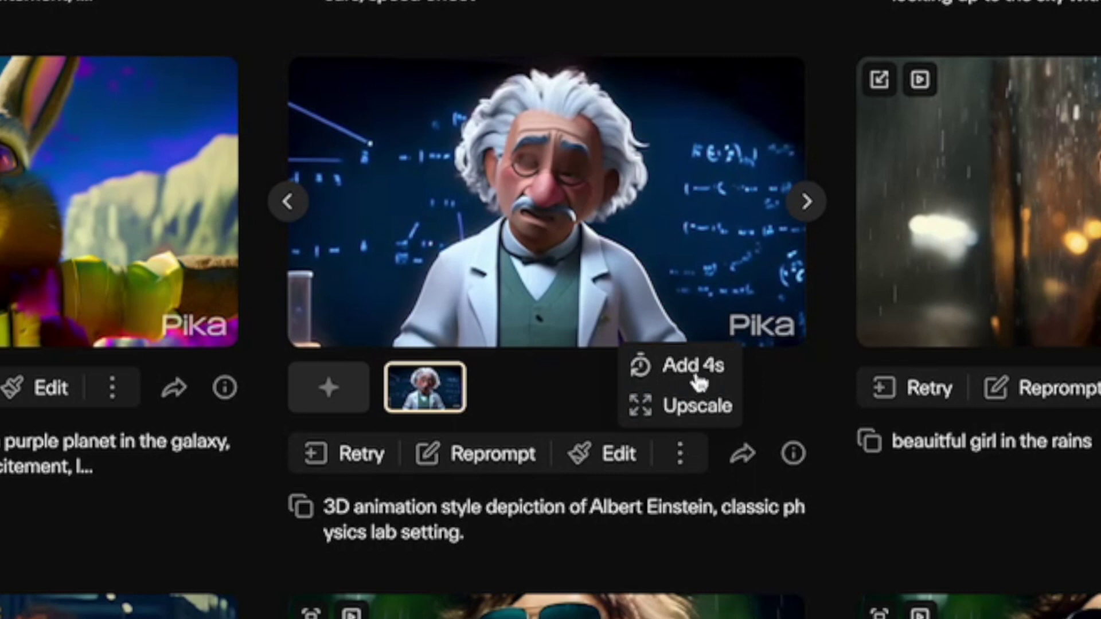
{"action": "left_click", "coordinate": [695, 367]}
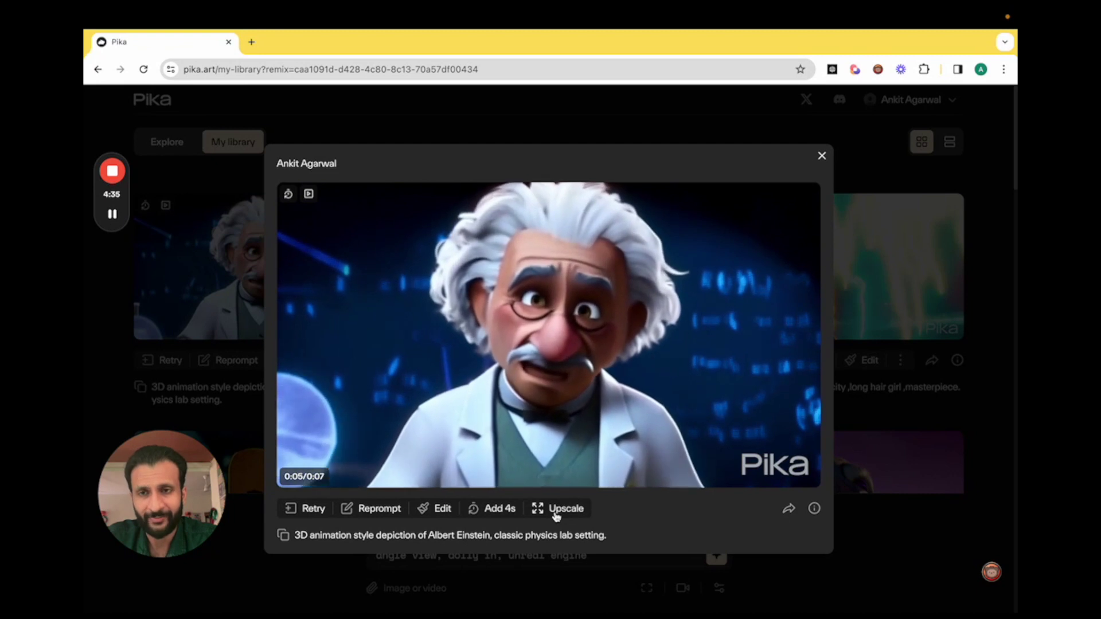
{"action": "left_click", "coordinate": [822, 156]}
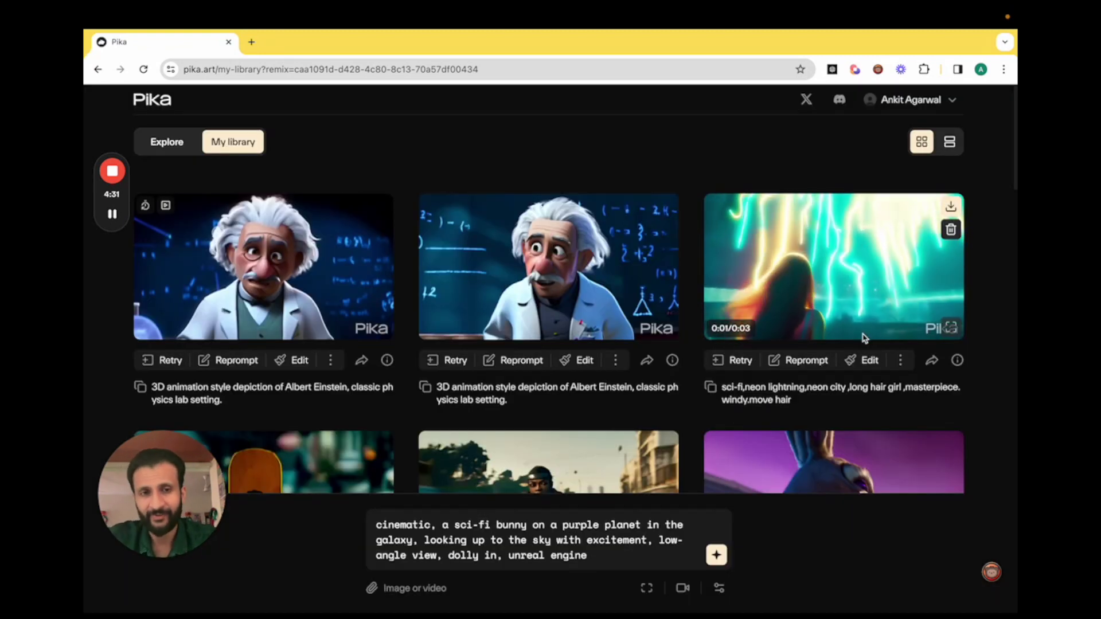
{"action": "scroll", "coordinate": [865, 339], "scroll_direction": "down", "scroll_amount": 1}
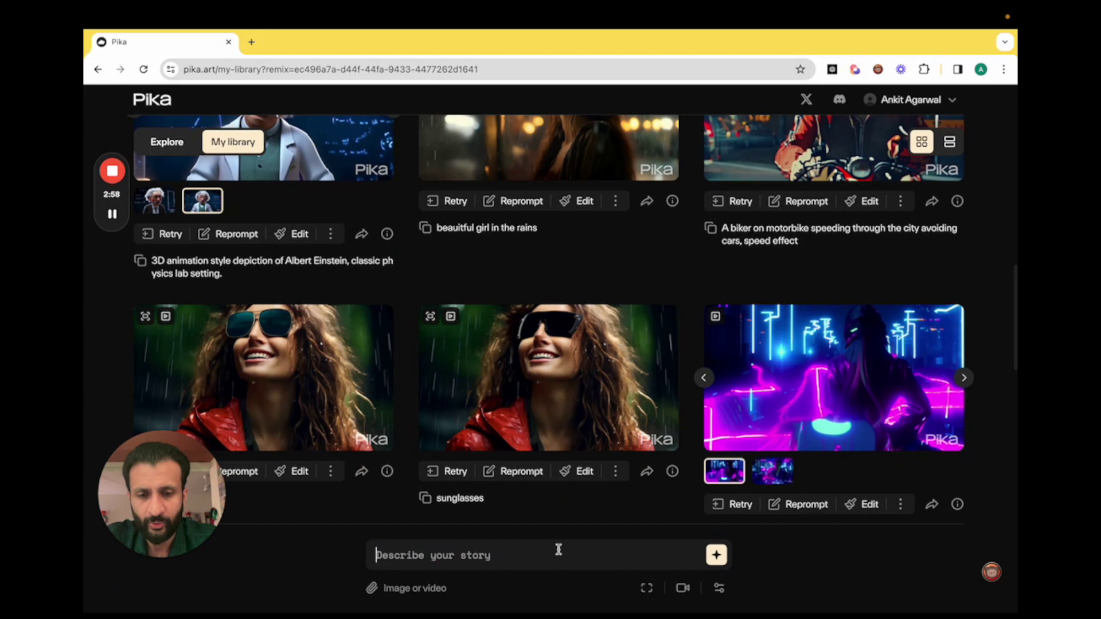
{"action": "scroll", "coordinate": [558, 550], "scroll_direction": "down", "scroll_amount": 11}
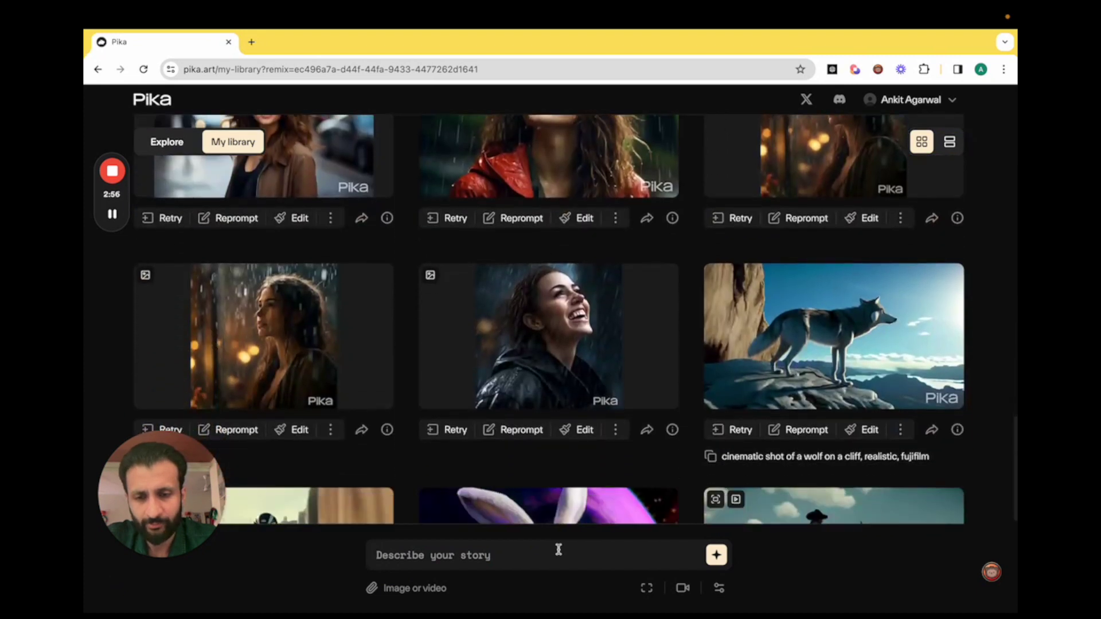
{"action": "scroll", "coordinate": [558, 550], "scroll_direction": "down", "scroll_amount": 7}
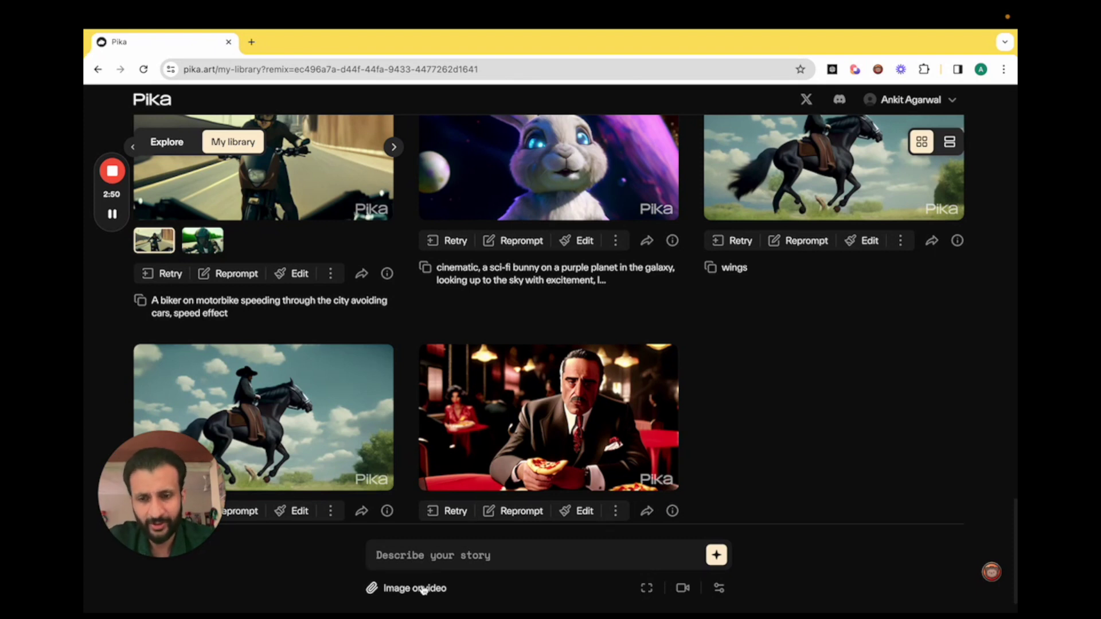
Attach the 1456x816 girl PNG from the Pictures folder as the image input
{"action": "left_click", "coordinate": [498, 594]}
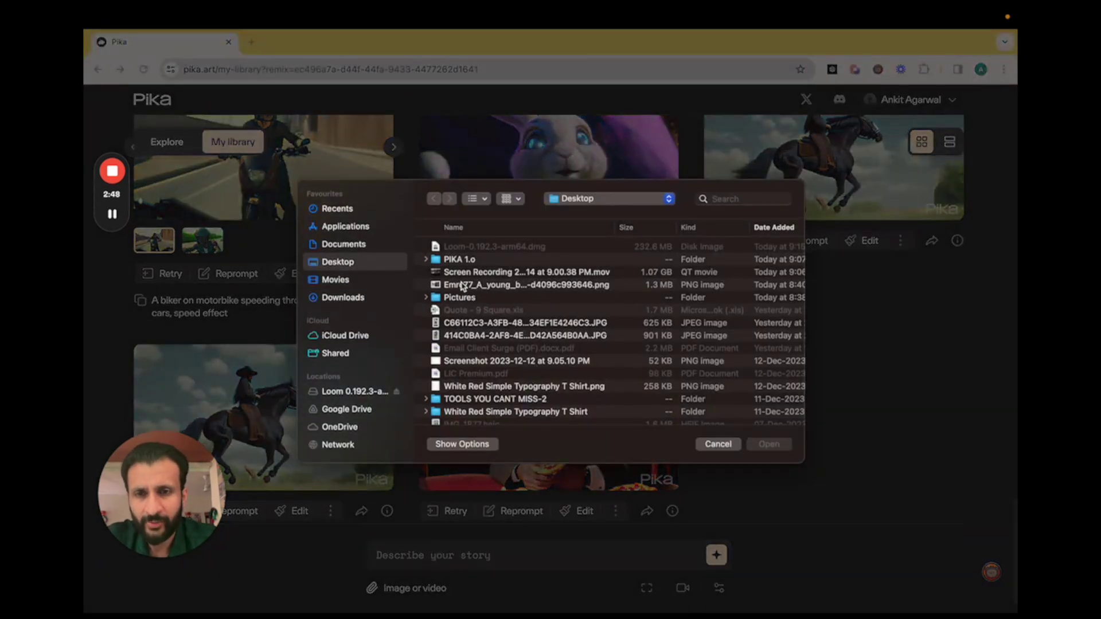
{"action": "left_click", "coordinate": [466, 300]}
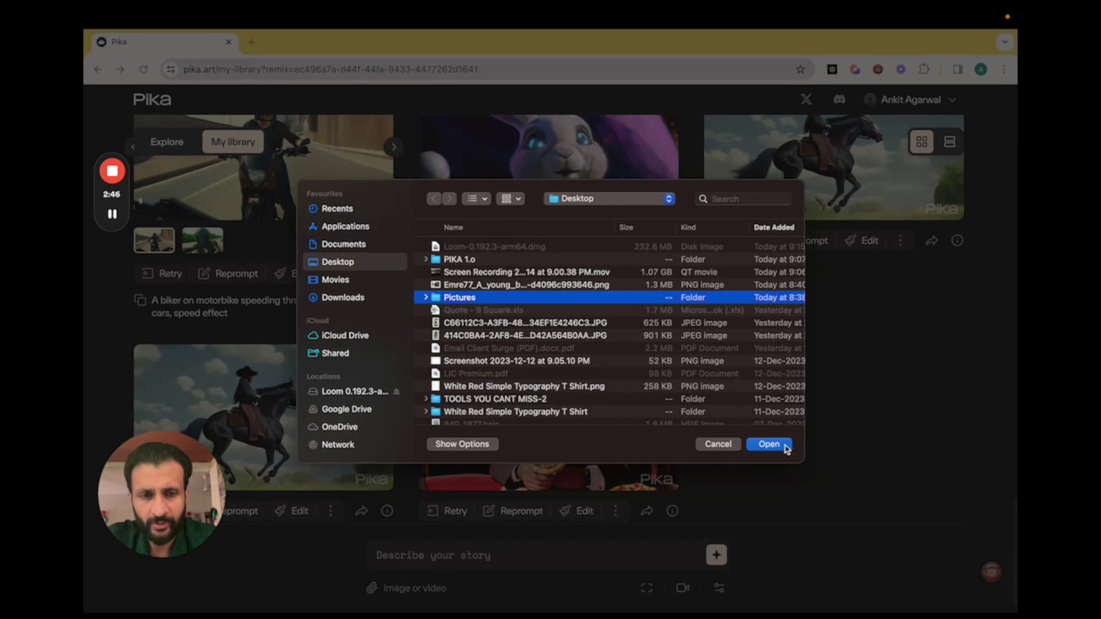
{"action": "double_click", "coordinate": [627, 302]}
{"action": "double_click", "coordinate": [583, 278]}
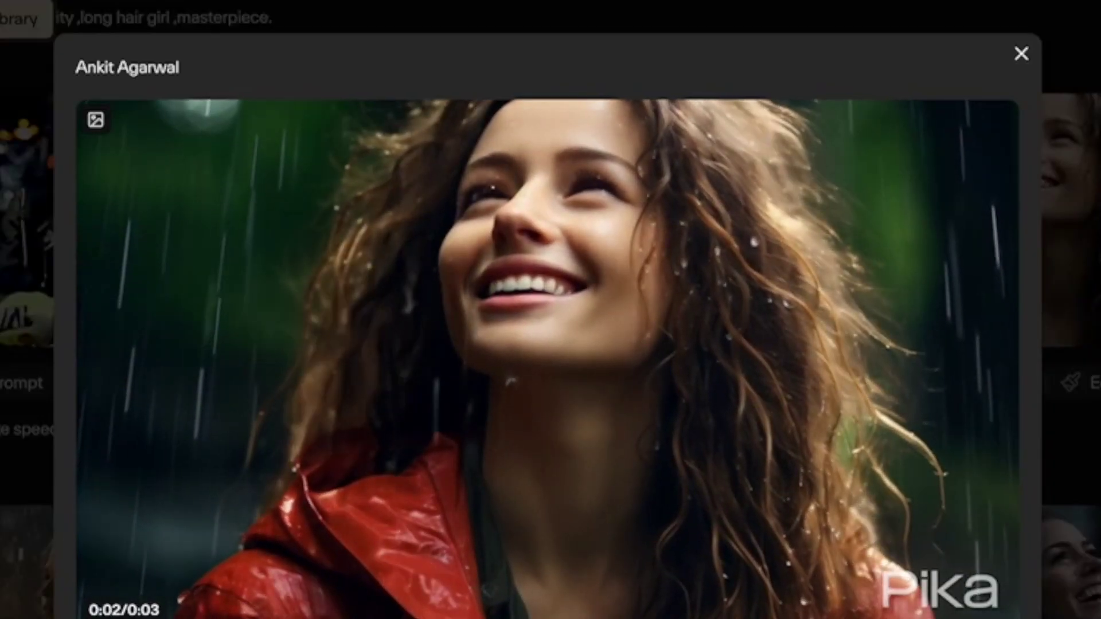
Preview the rainy smiling girl clip and the brown-coat girl image, closing each
{"action": "mouse_move", "coordinate": [733, 344]}
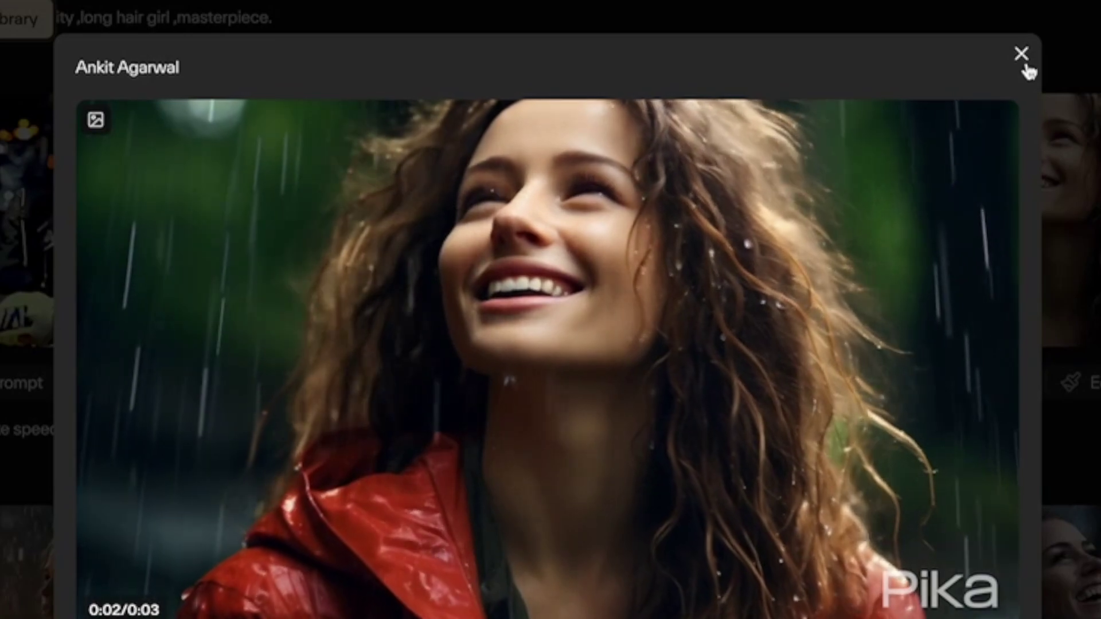
{"action": "left_click", "coordinate": [1022, 53]}
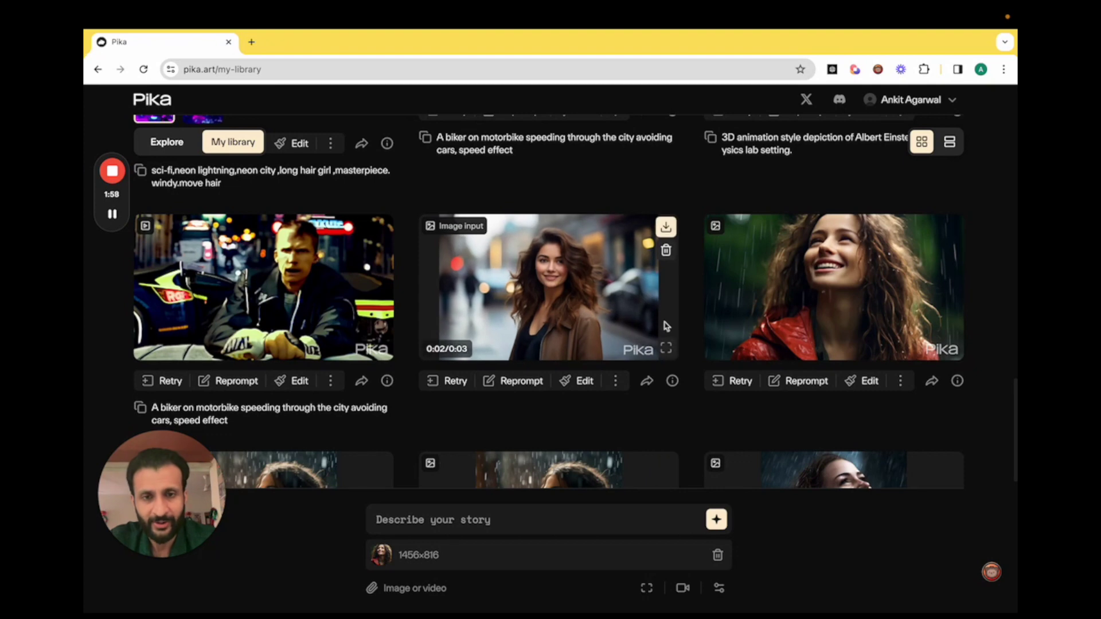
{"action": "left_click", "coordinate": [666, 348]}
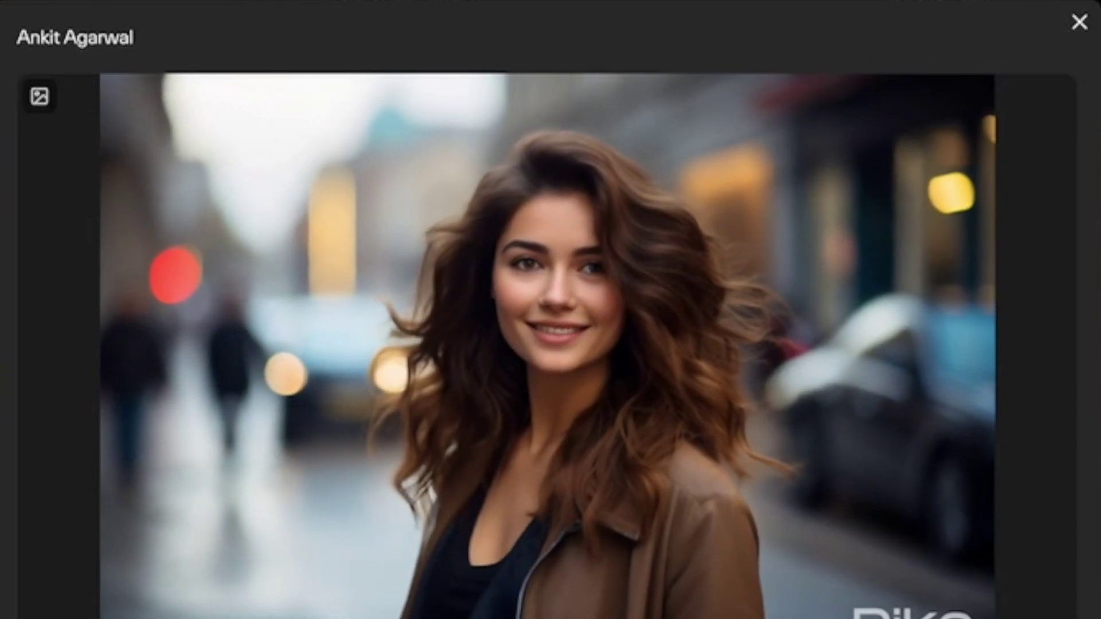
{"action": "left_click", "coordinate": [1078, 23]}
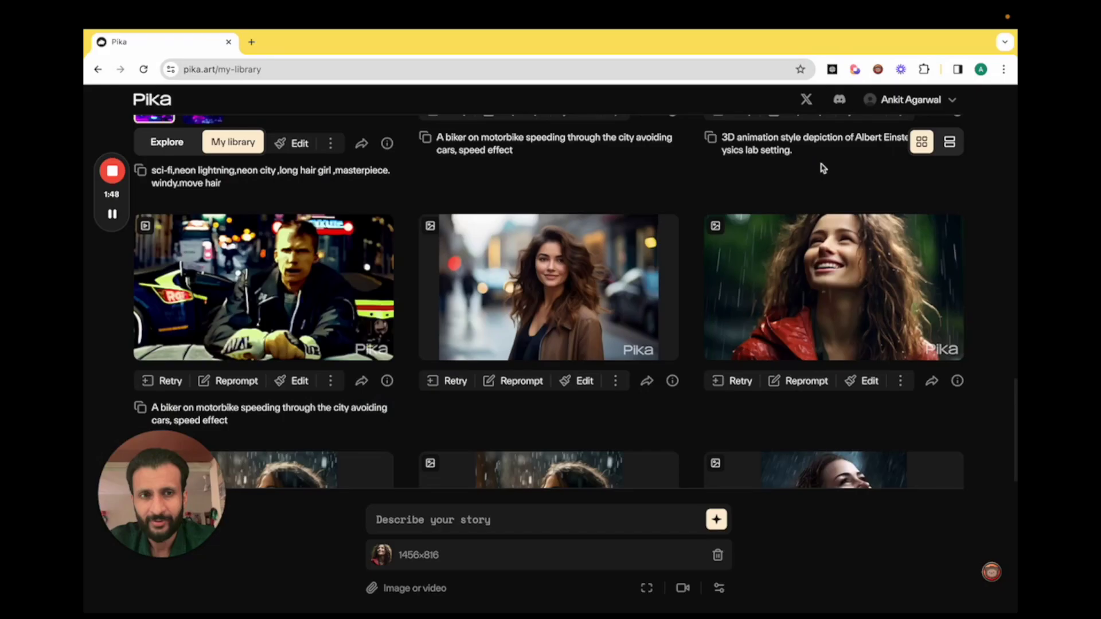
{"action": "scroll", "coordinate": [971, 374], "scroll_direction": "down", "scroll_amount": 3}
Play the rainy-night girl clip in its larger viewer, then close it
{"action": "left_click", "coordinate": [915, 484]}
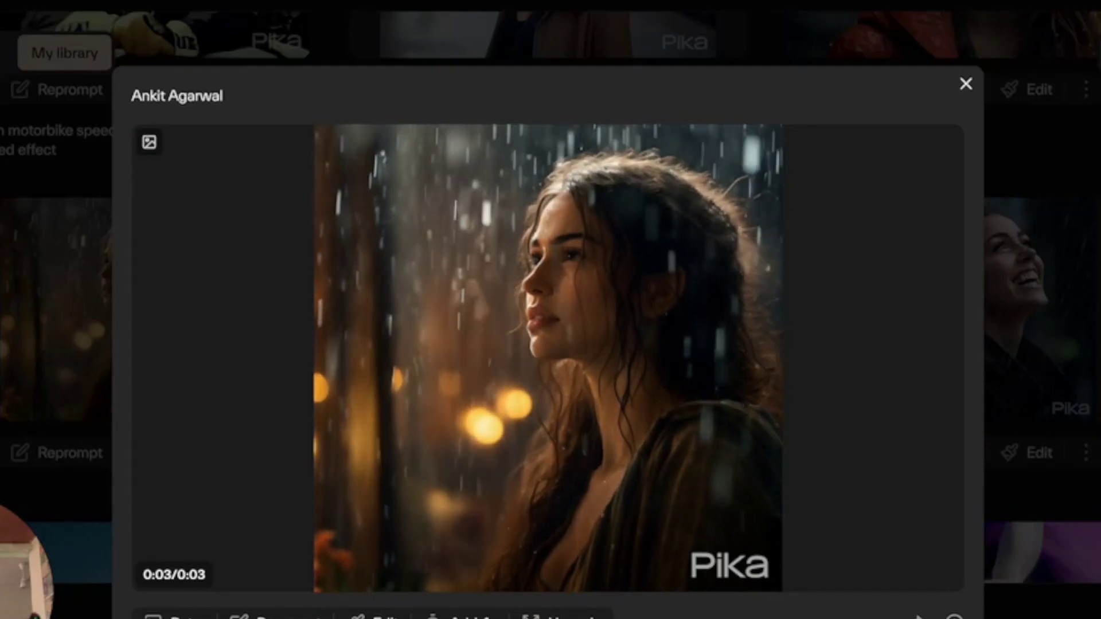
{"action": "mouse_move", "coordinate": [915, 490]}
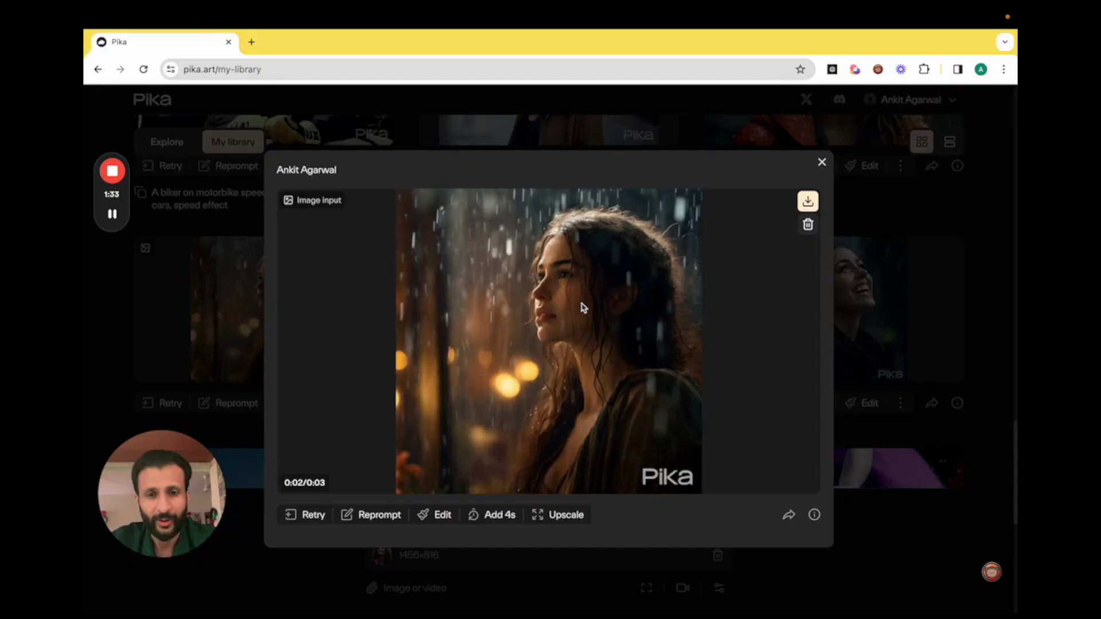
{"action": "left_click", "coordinate": [822, 162]}
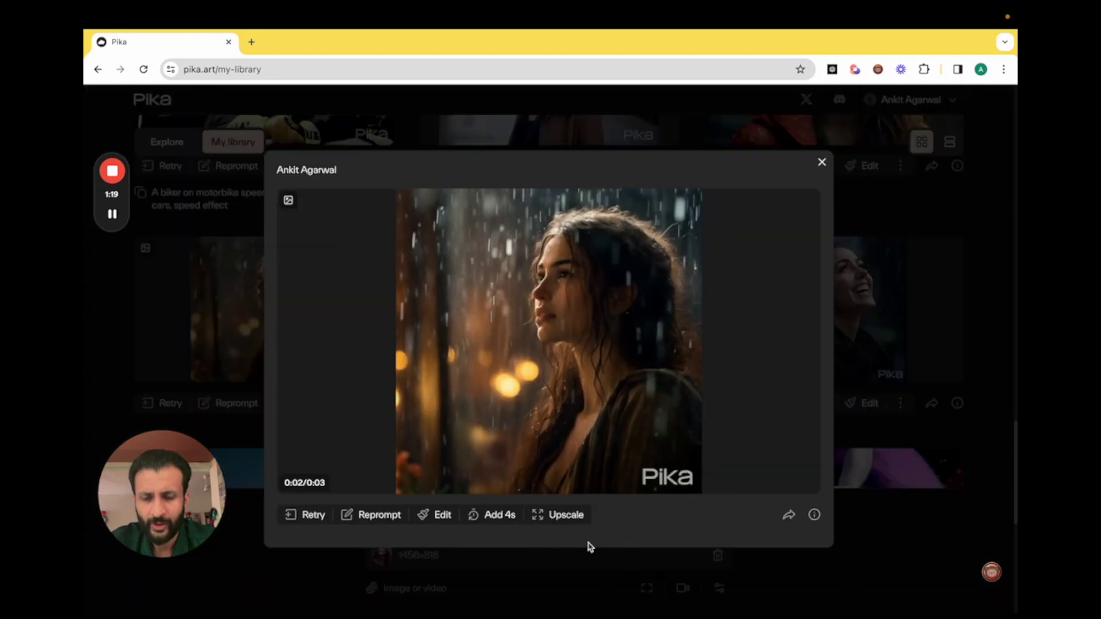
Expand the rainy-night clip's canvas to 16:9 and generate with 'girl on a rainy nighty'
{"action": "left_click", "coordinate": [443, 514]}
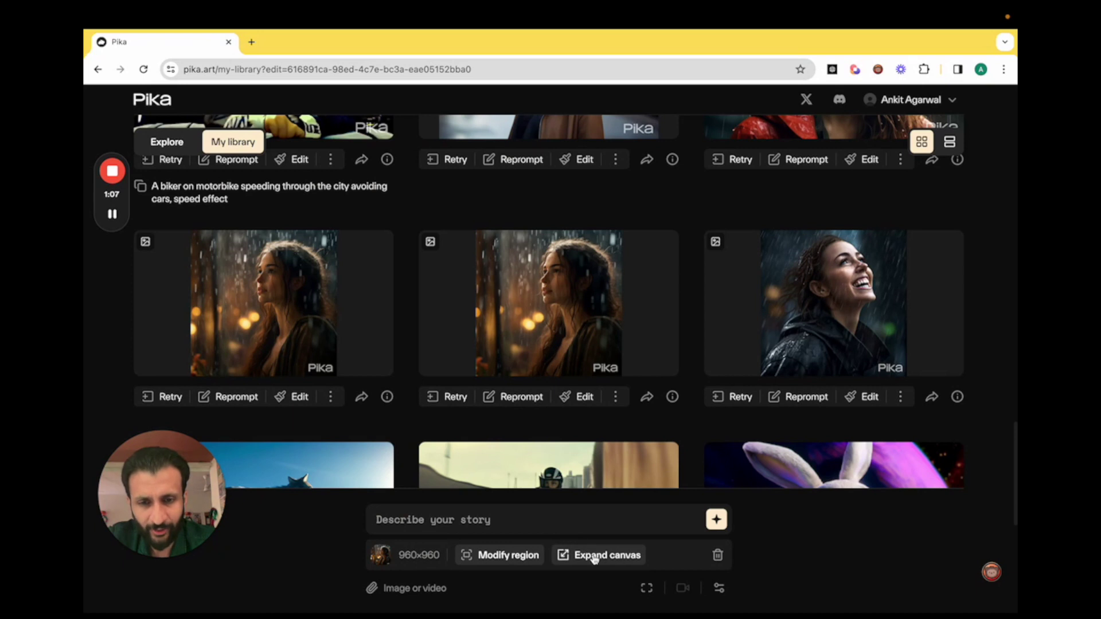
{"action": "left_click", "coordinate": [595, 556]}
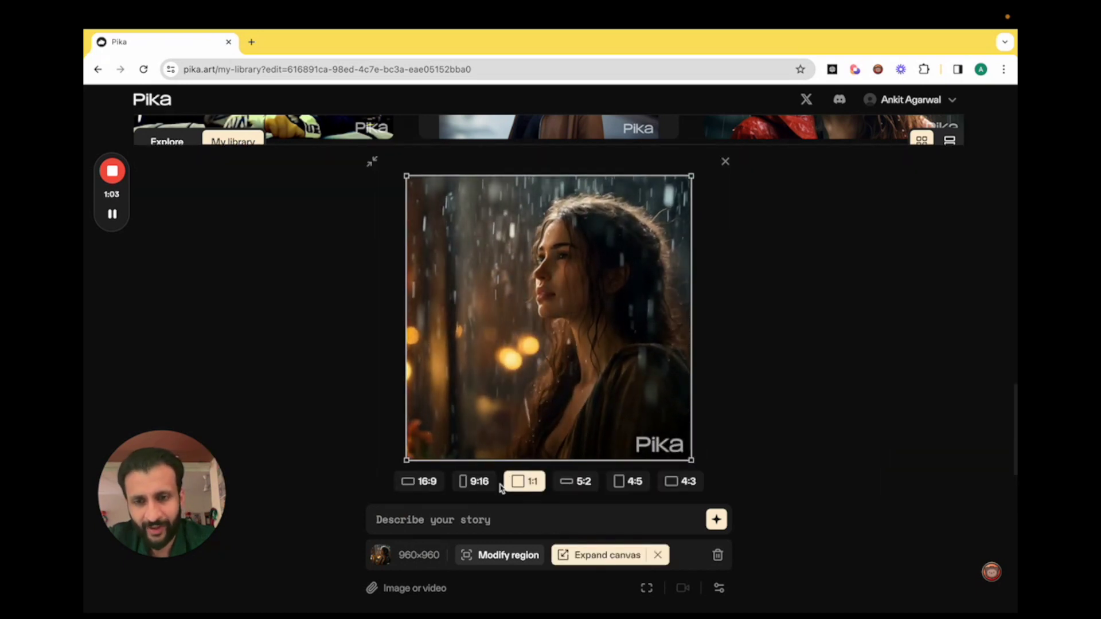
{"action": "left_click", "coordinate": [481, 485]}
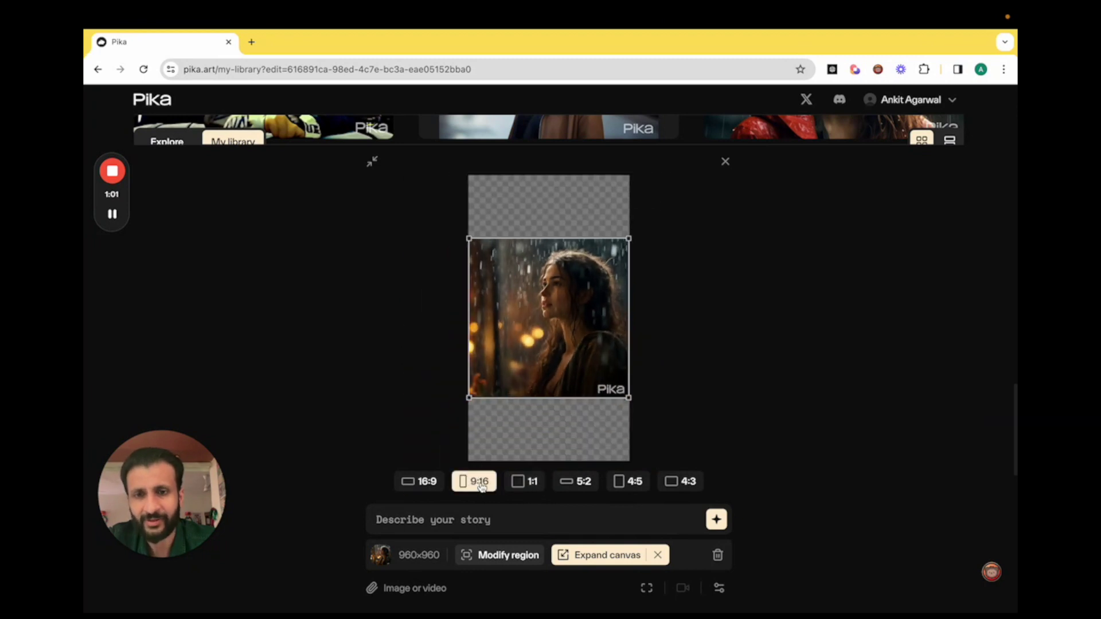
{"action": "left_click", "coordinate": [434, 485]}
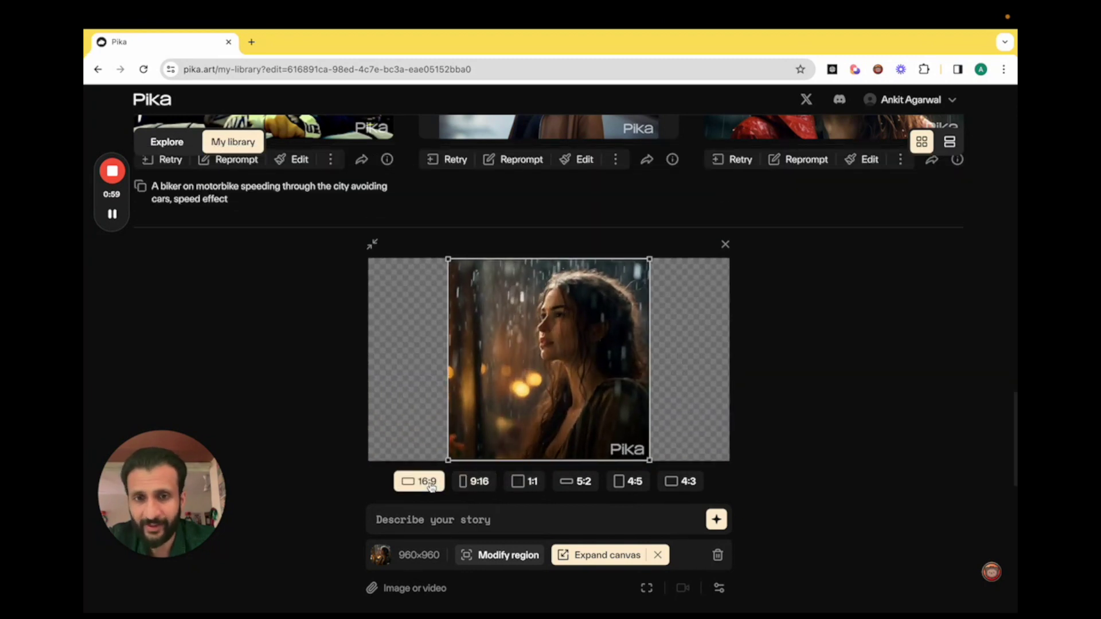
{"action": "key", "text": "Return"}
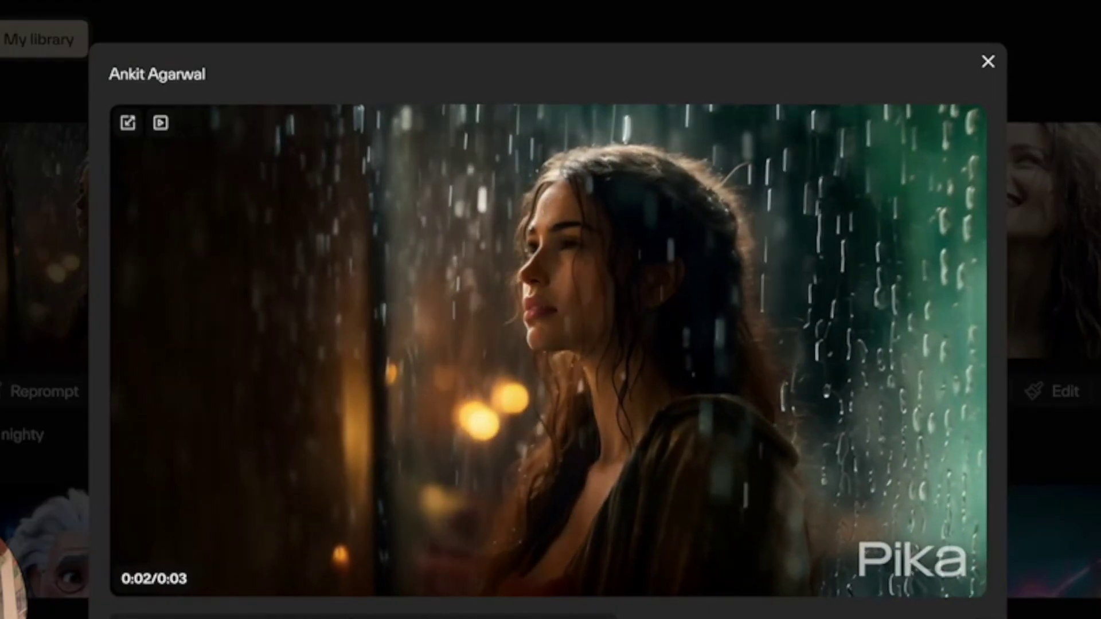
Close the widened rainy-night clip viewer to return to the library grid of girl clips
{"action": "mouse_move", "coordinate": [883, 498]}
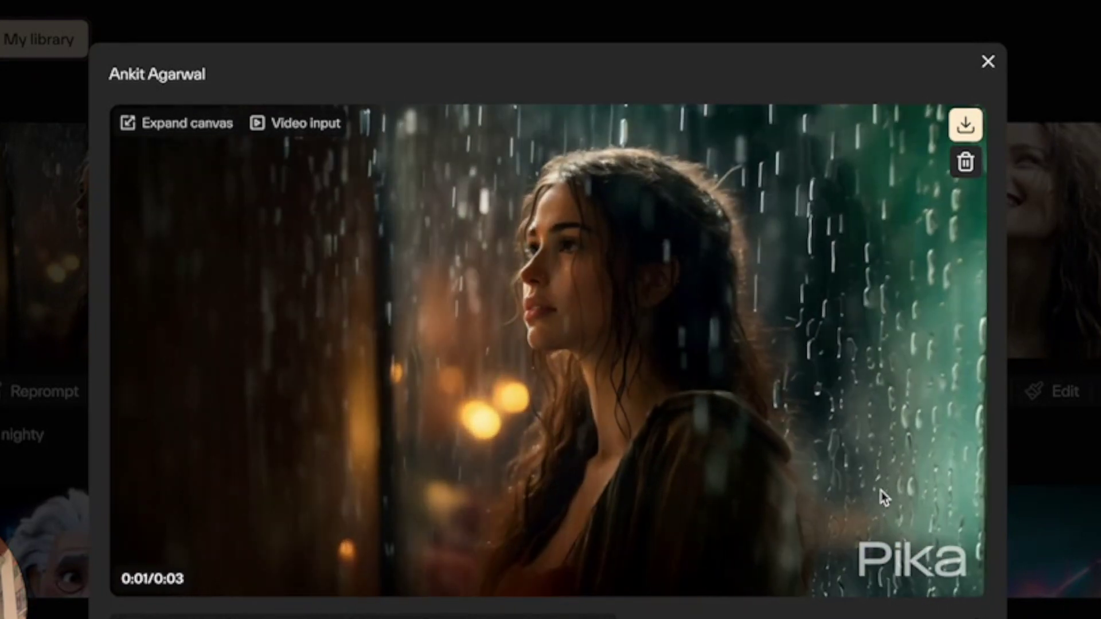
{"action": "left_click", "coordinate": [988, 62]}
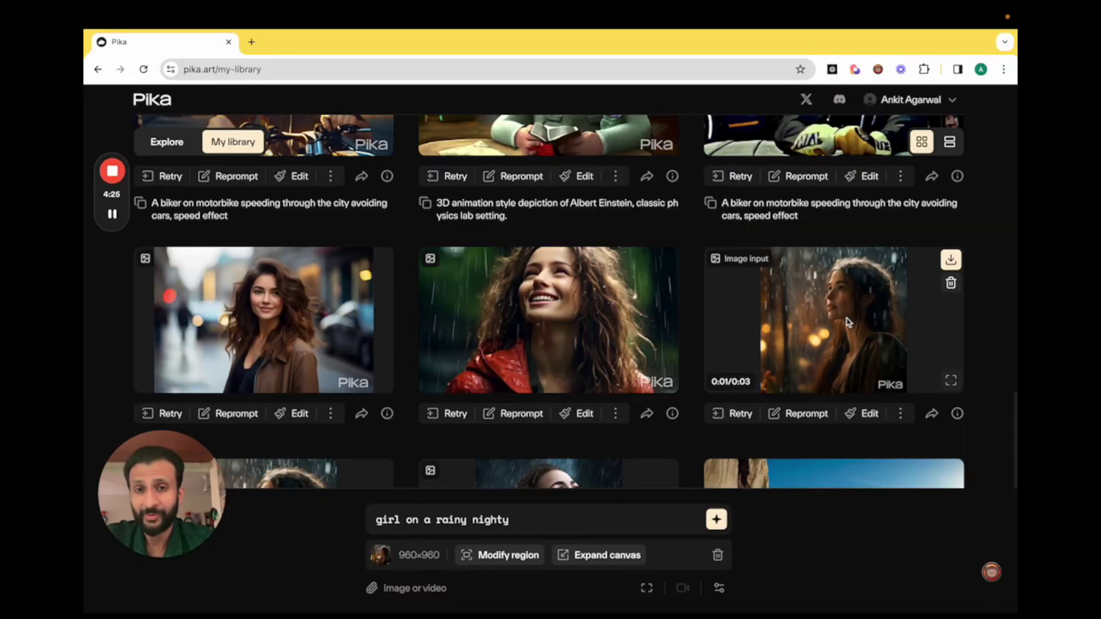
{"action": "mouse_move", "coordinate": [583, 305]}
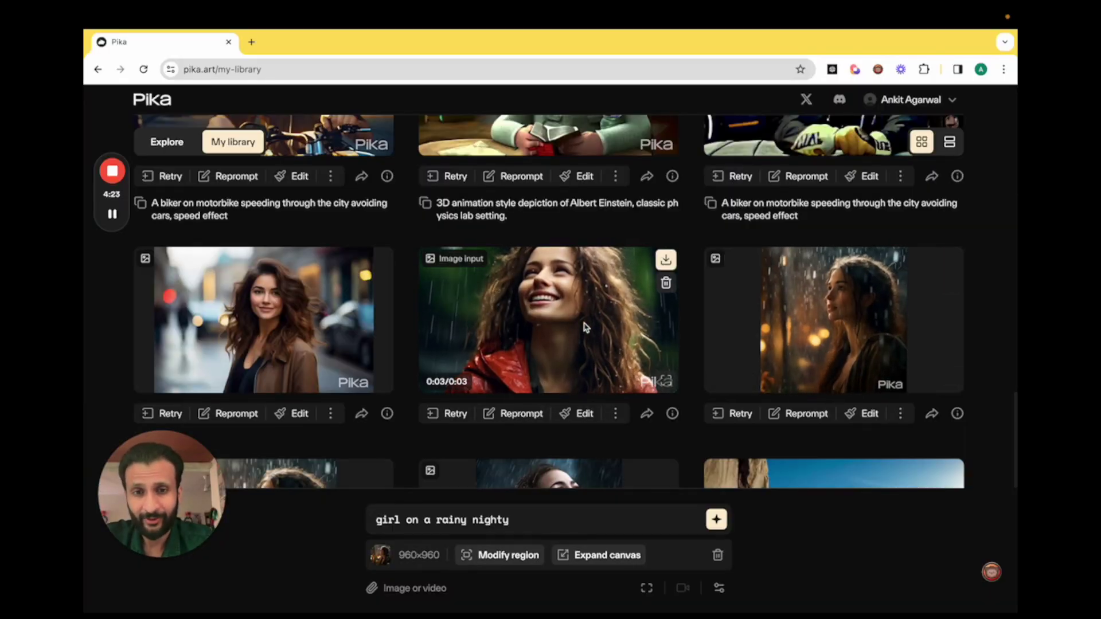
Modify the region over the smiling rain girl's eyes with prompt 'a pair of sunglasses' and generate
{"action": "mouse_move", "coordinate": [606, 381]}
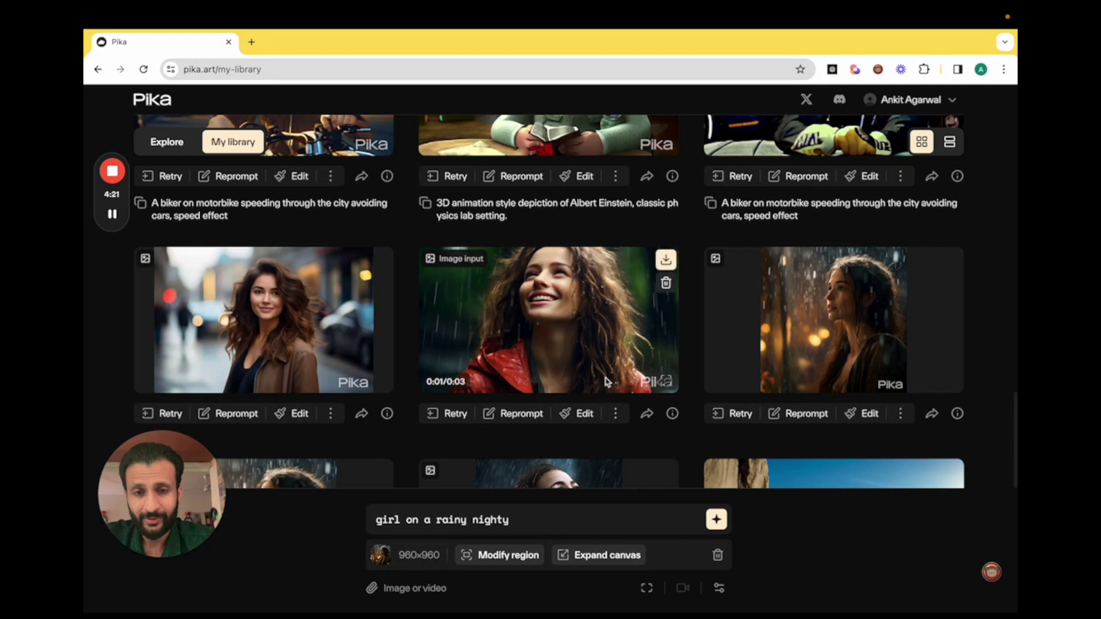
{"action": "left_click", "coordinate": [585, 414]}
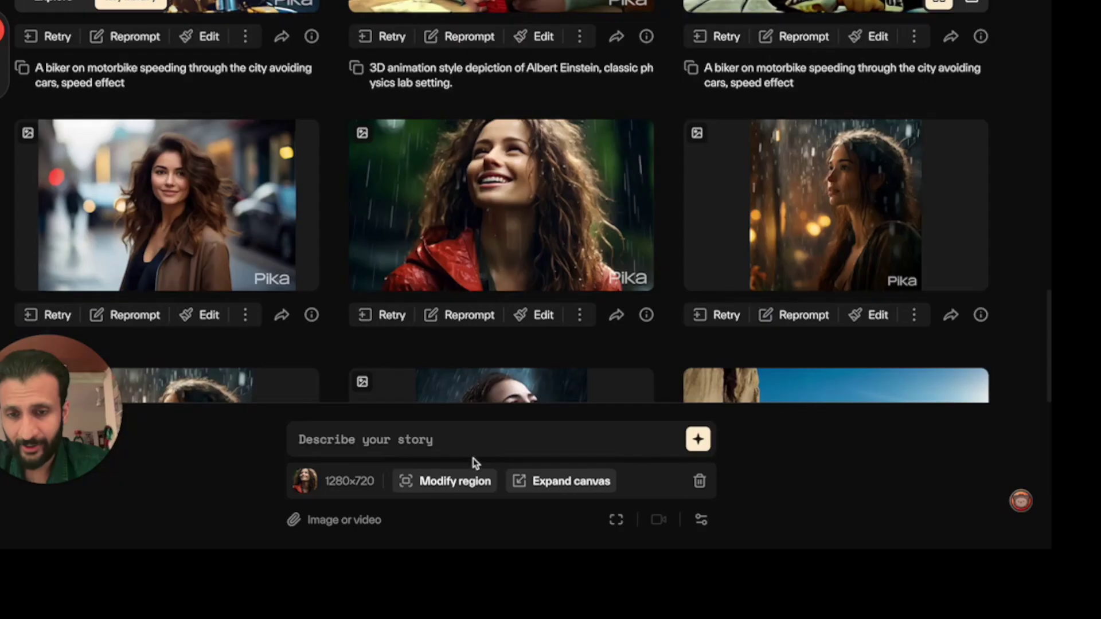
{"action": "left_click", "coordinate": [457, 483]}
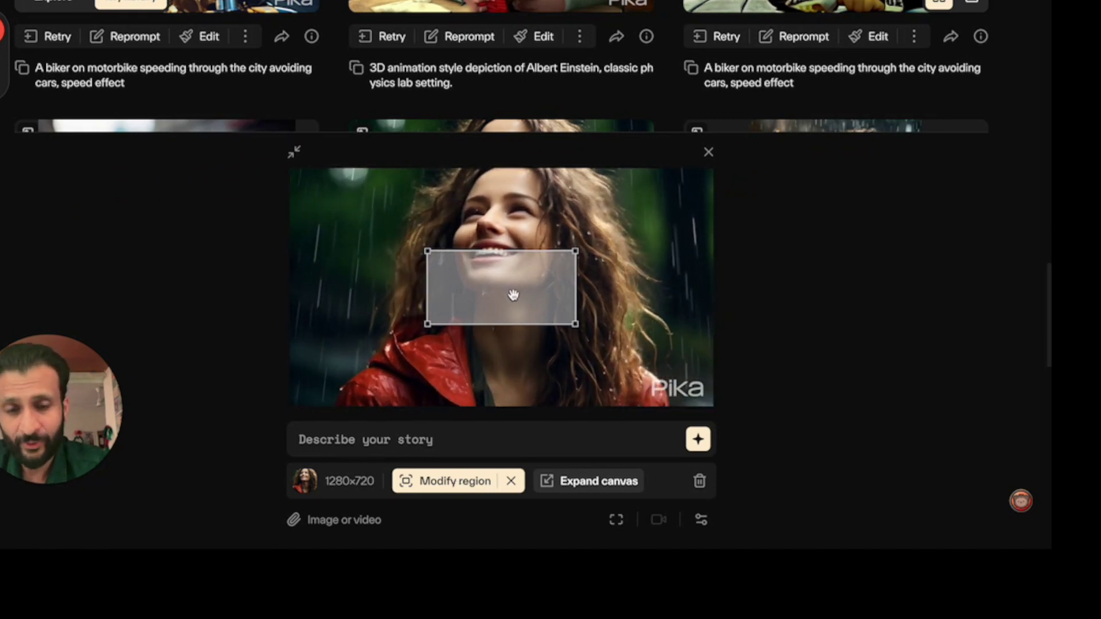
{"action": "left_click_drag", "start_coordinate": [513, 295], "coordinate": [510, 209]}
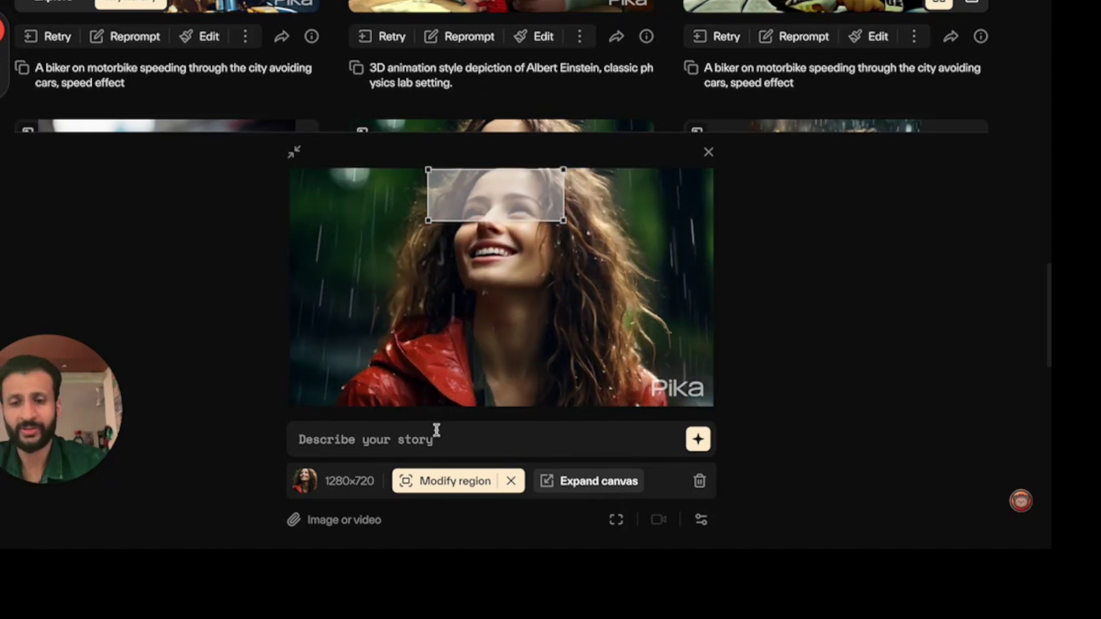
{"action": "type", "text": "a po"}
{"action": "type", "text": "ir of sun"}
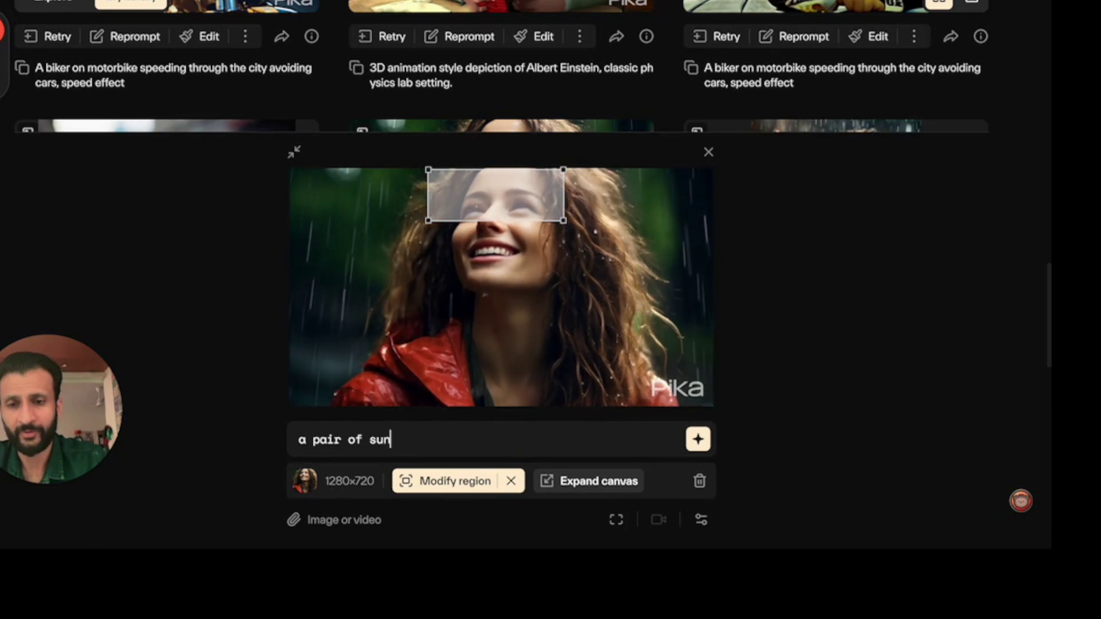
{"action": "type", "text": "glasses"}
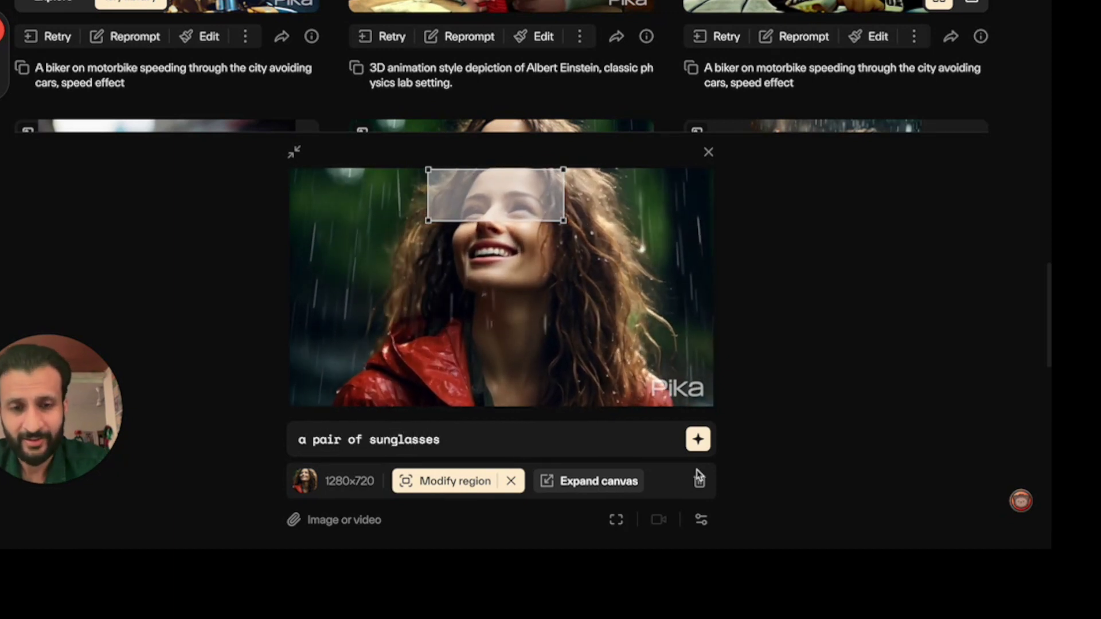
{"action": "left_click", "coordinate": [698, 440]}
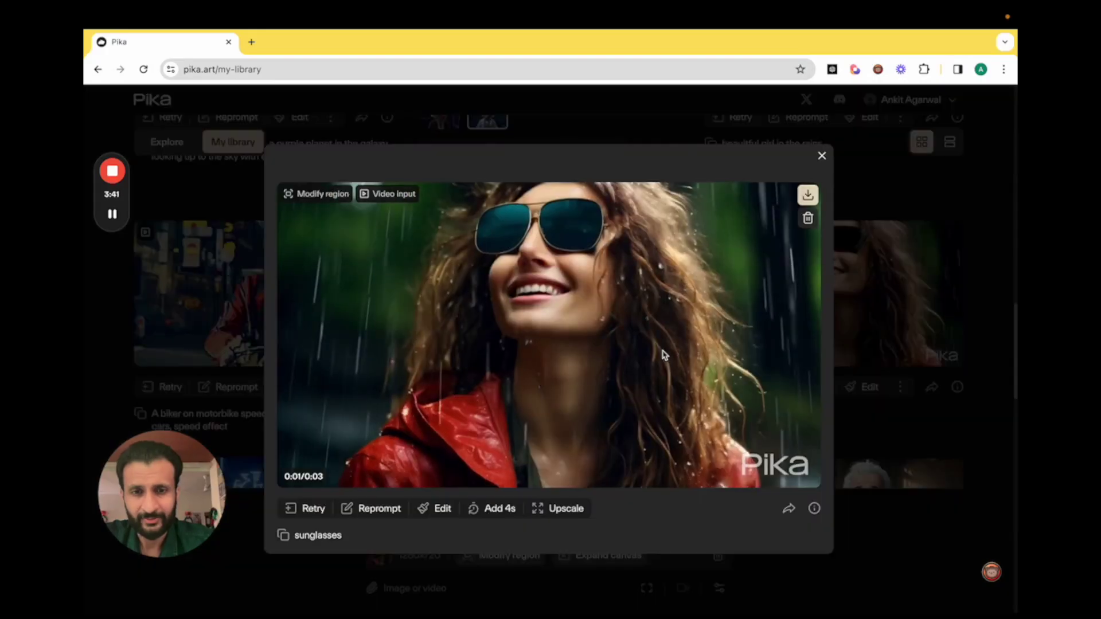
Review the new sunglasses clip and scroll through the My library grid
{"action": "mouse_move", "coordinate": [696, 389]}
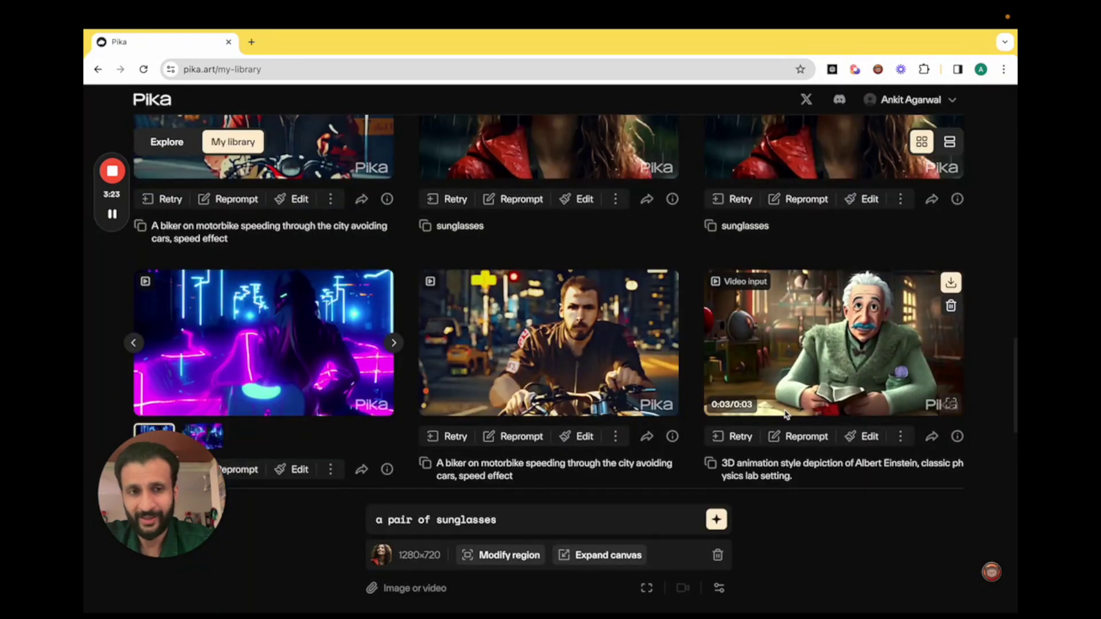
{"action": "scroll", "coordinate": [785, 414], "scroll_direction": "down", "scroll_amount": 8}
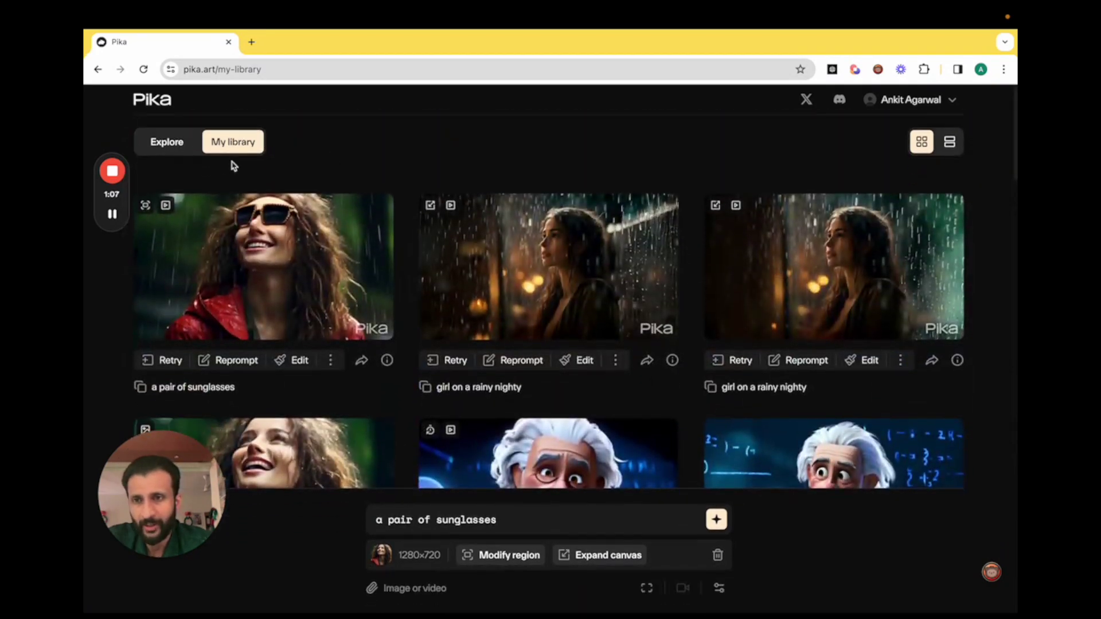
In Explore, view and close the glowing orb and monkey cyclist clips, then open the neon waterfall clip
{"action": "left_click", "coordinate": [181, 152]}
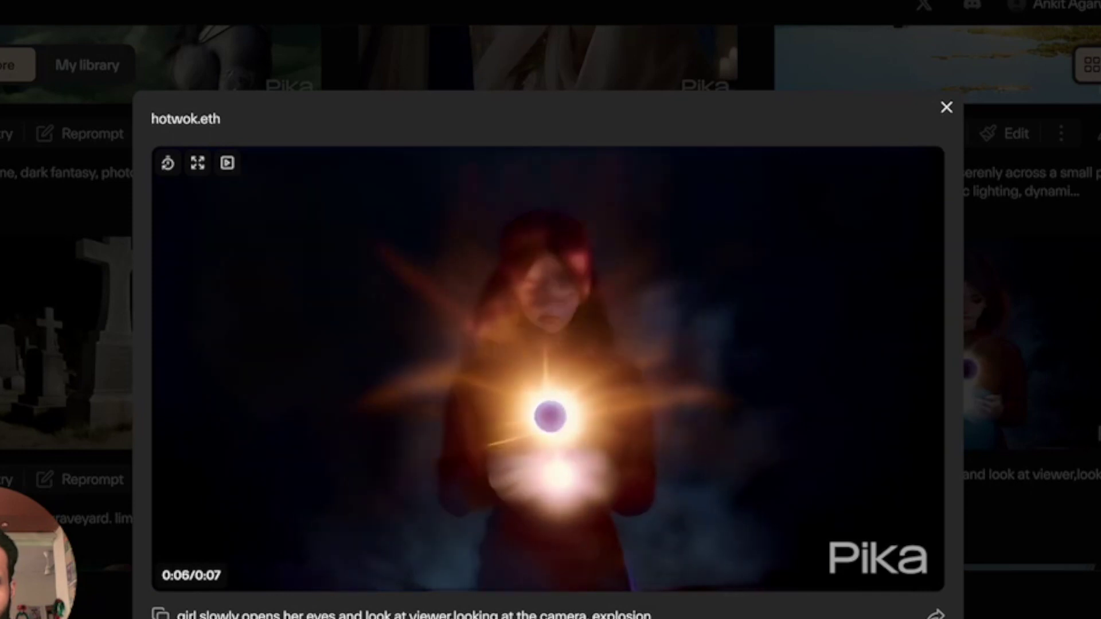
{"action": "left_click", "coordinate": [946, 108]}
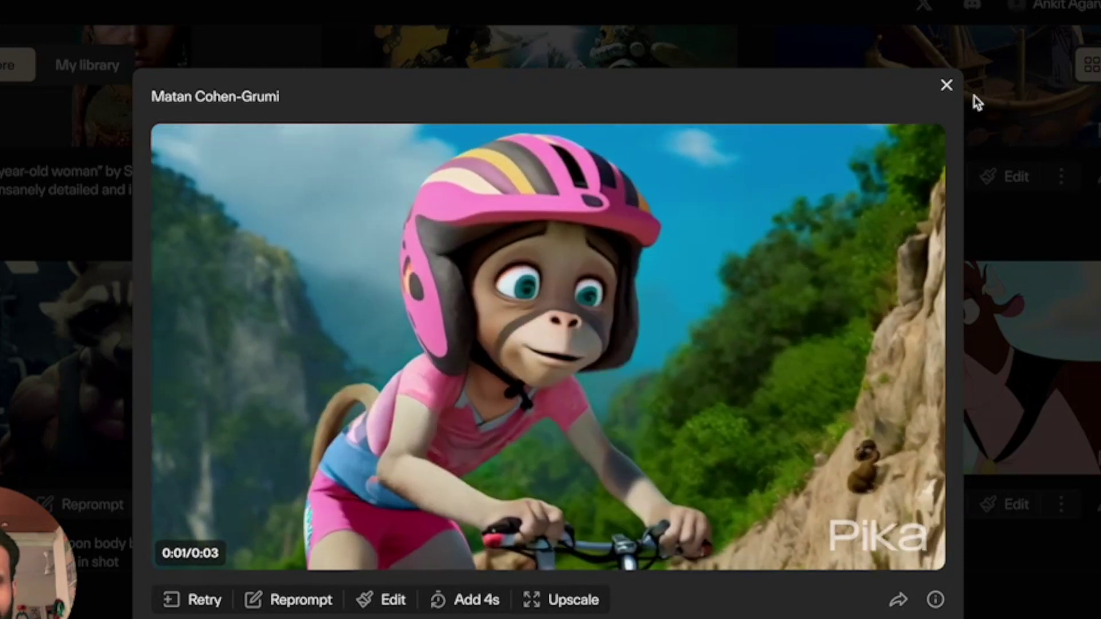
{"action": "left_click", "coordinate": [946, 85]}
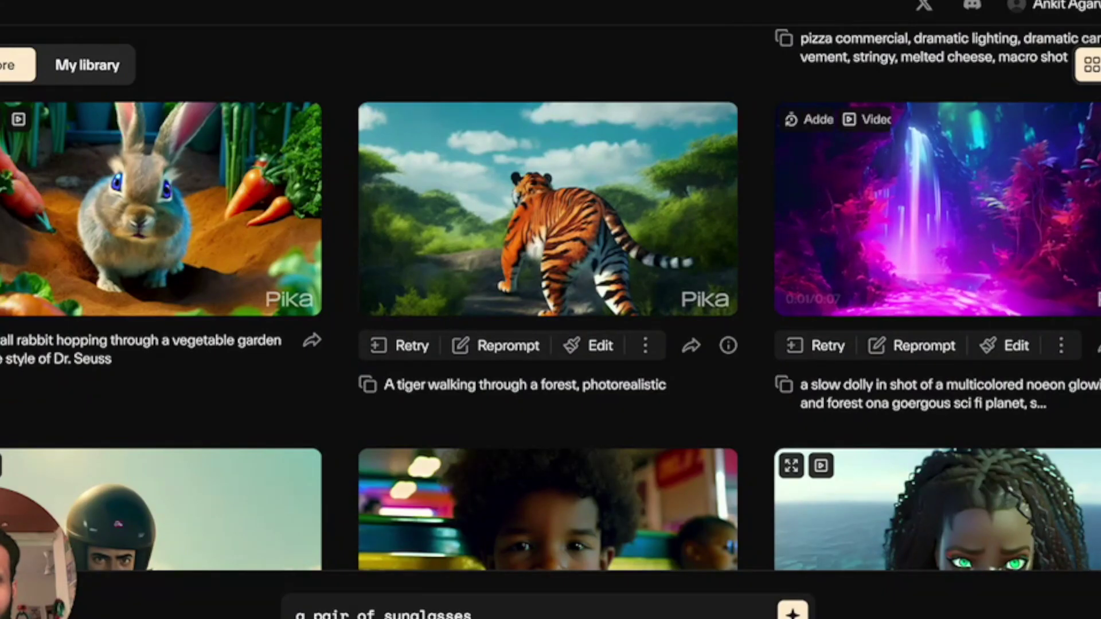
{"action": "left_click", "coordinate": [1076, 209]}
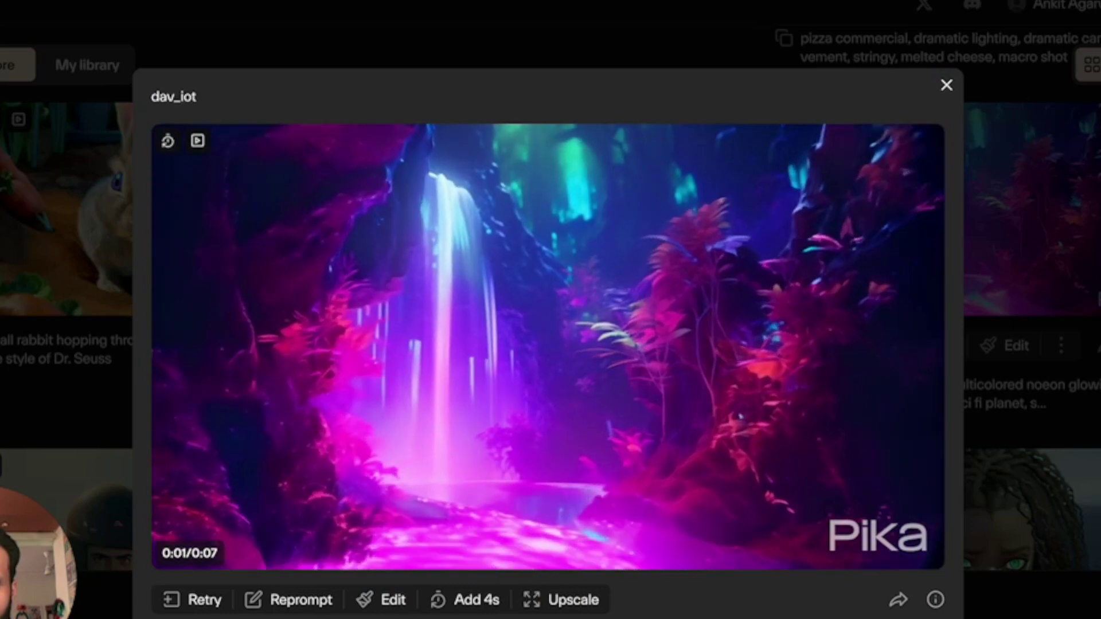